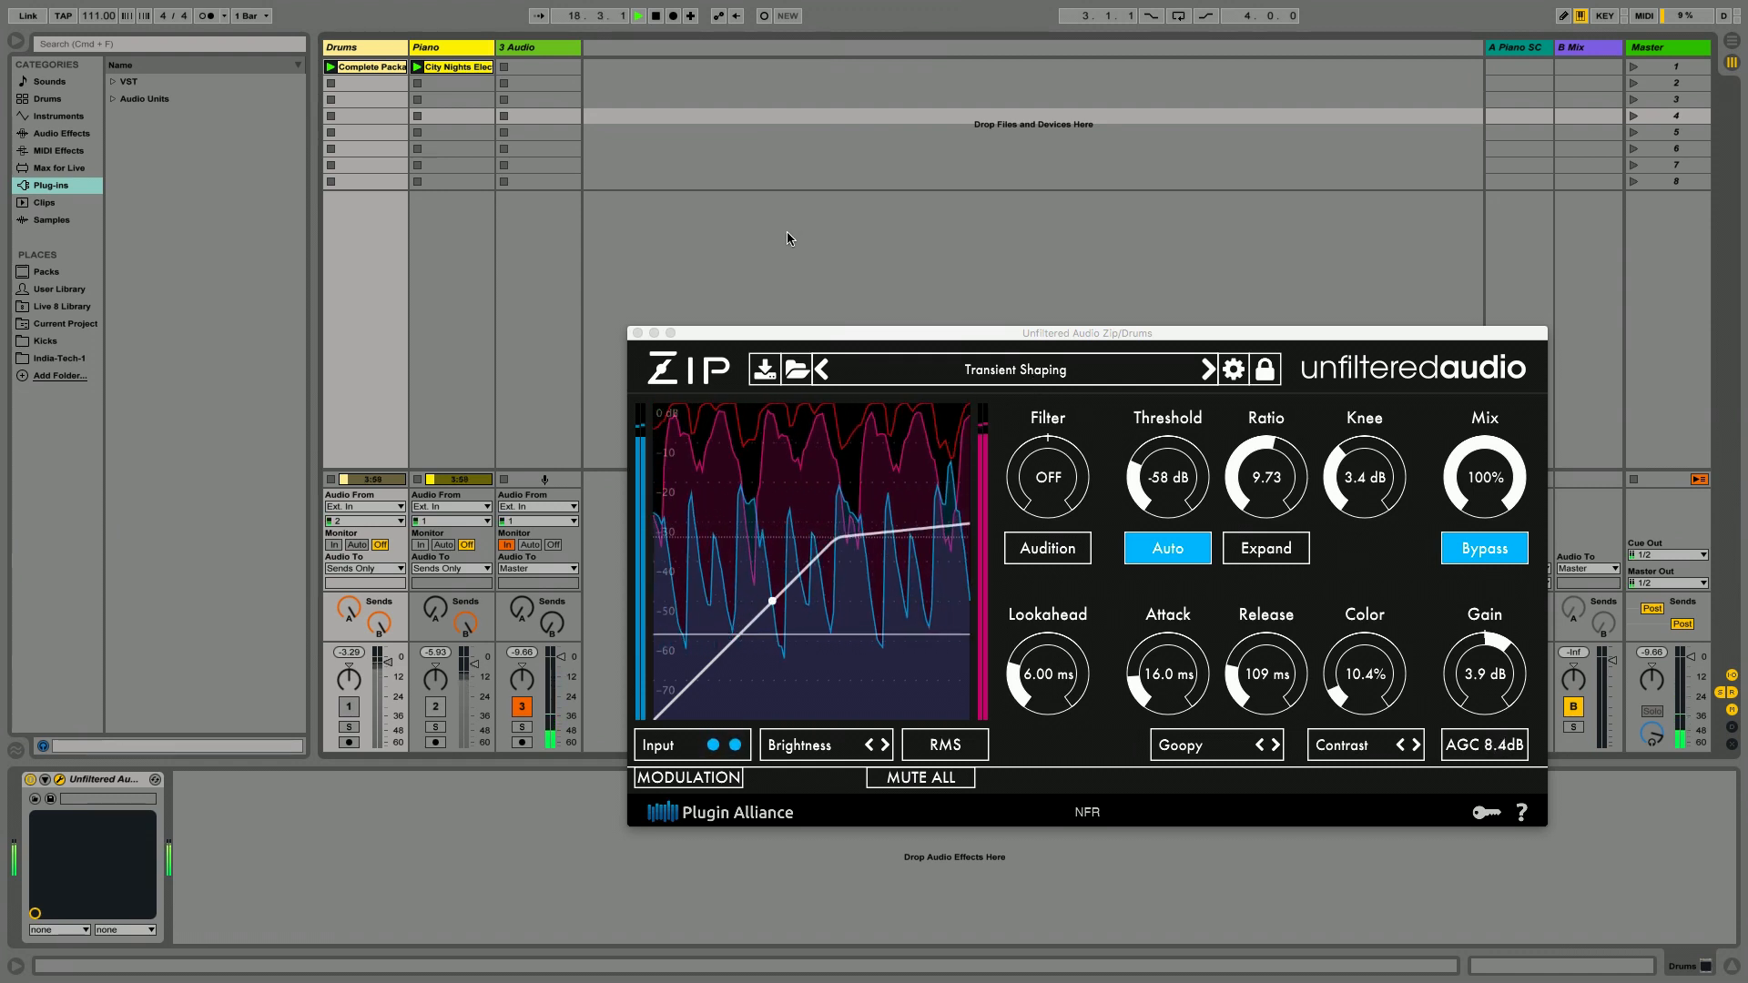
Step: Stop playback, activate the Drums and Piano tracks, and audition the mix with Zip bypassed
key("space")
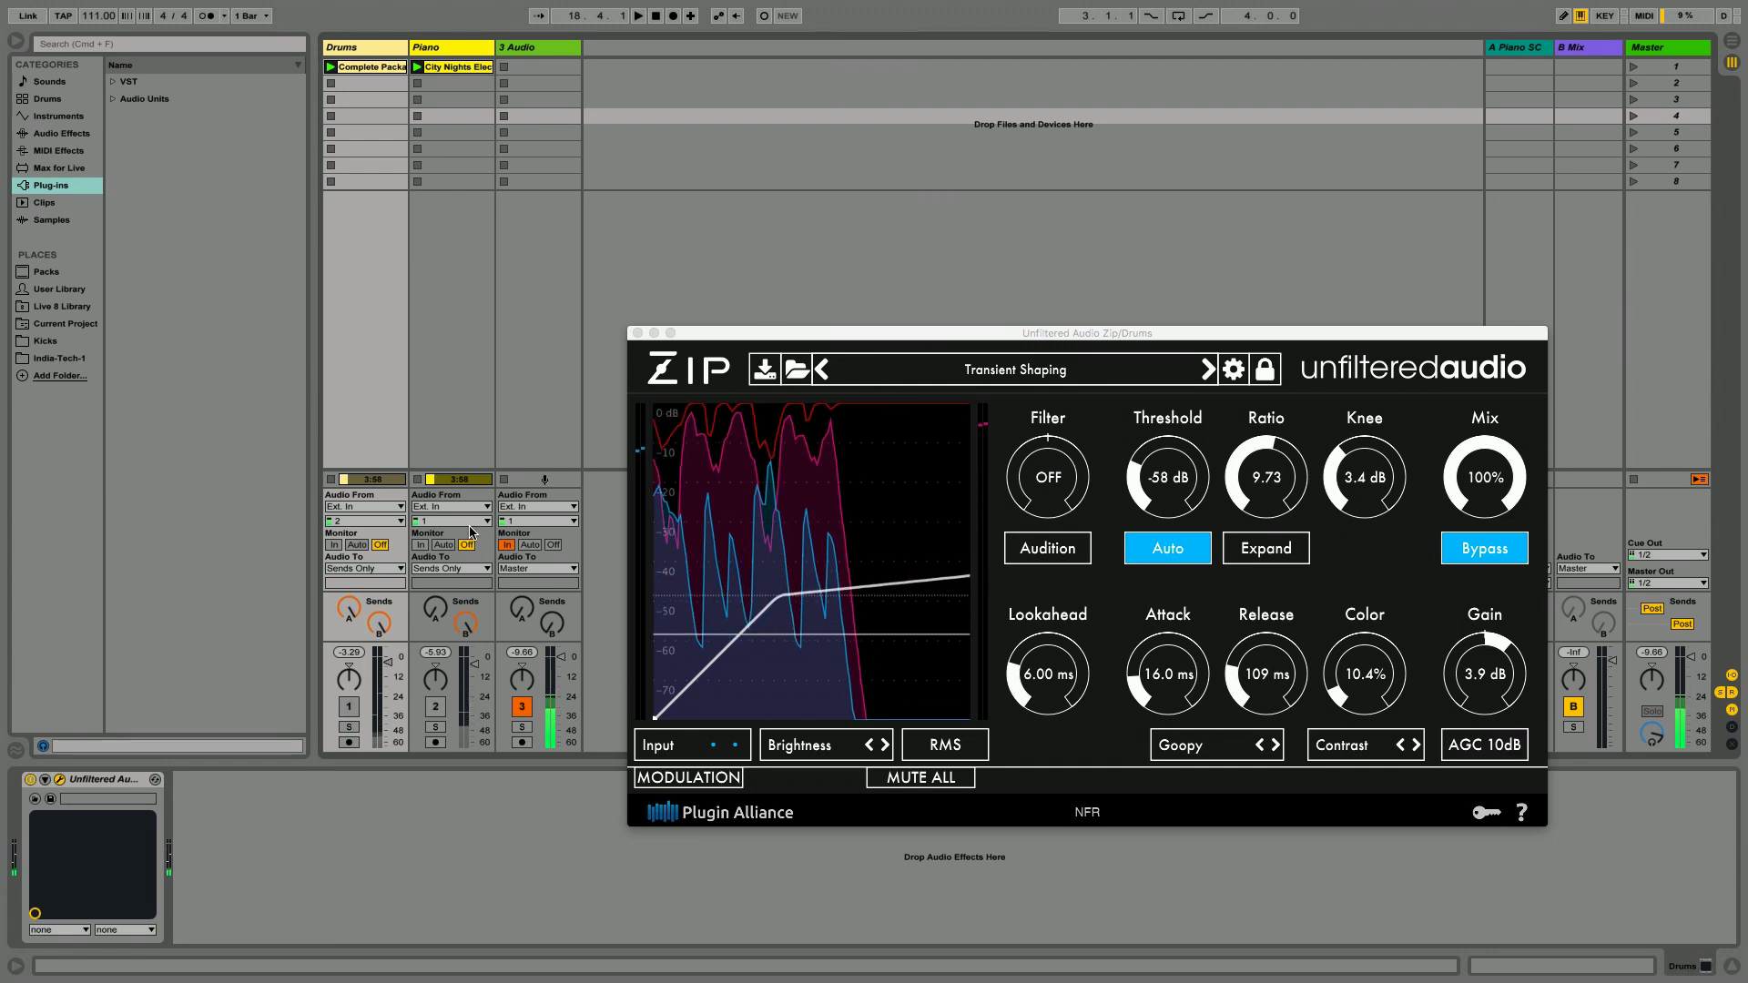
left_click(441, 707)
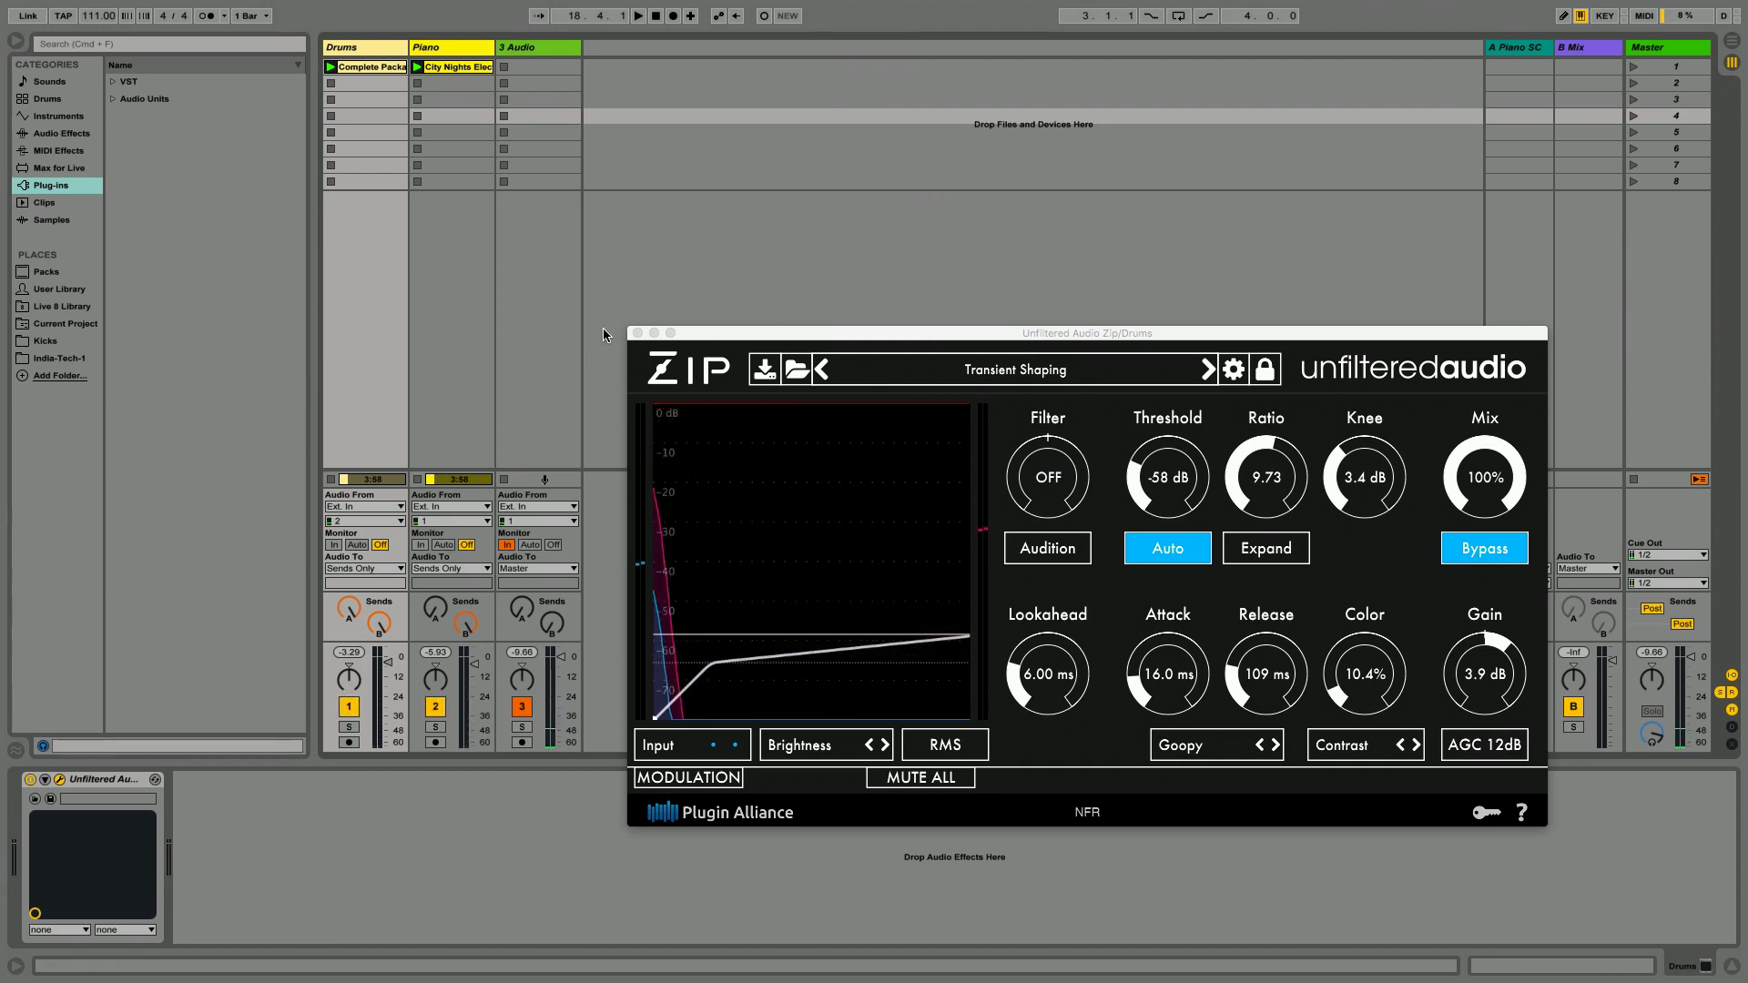
key("space")
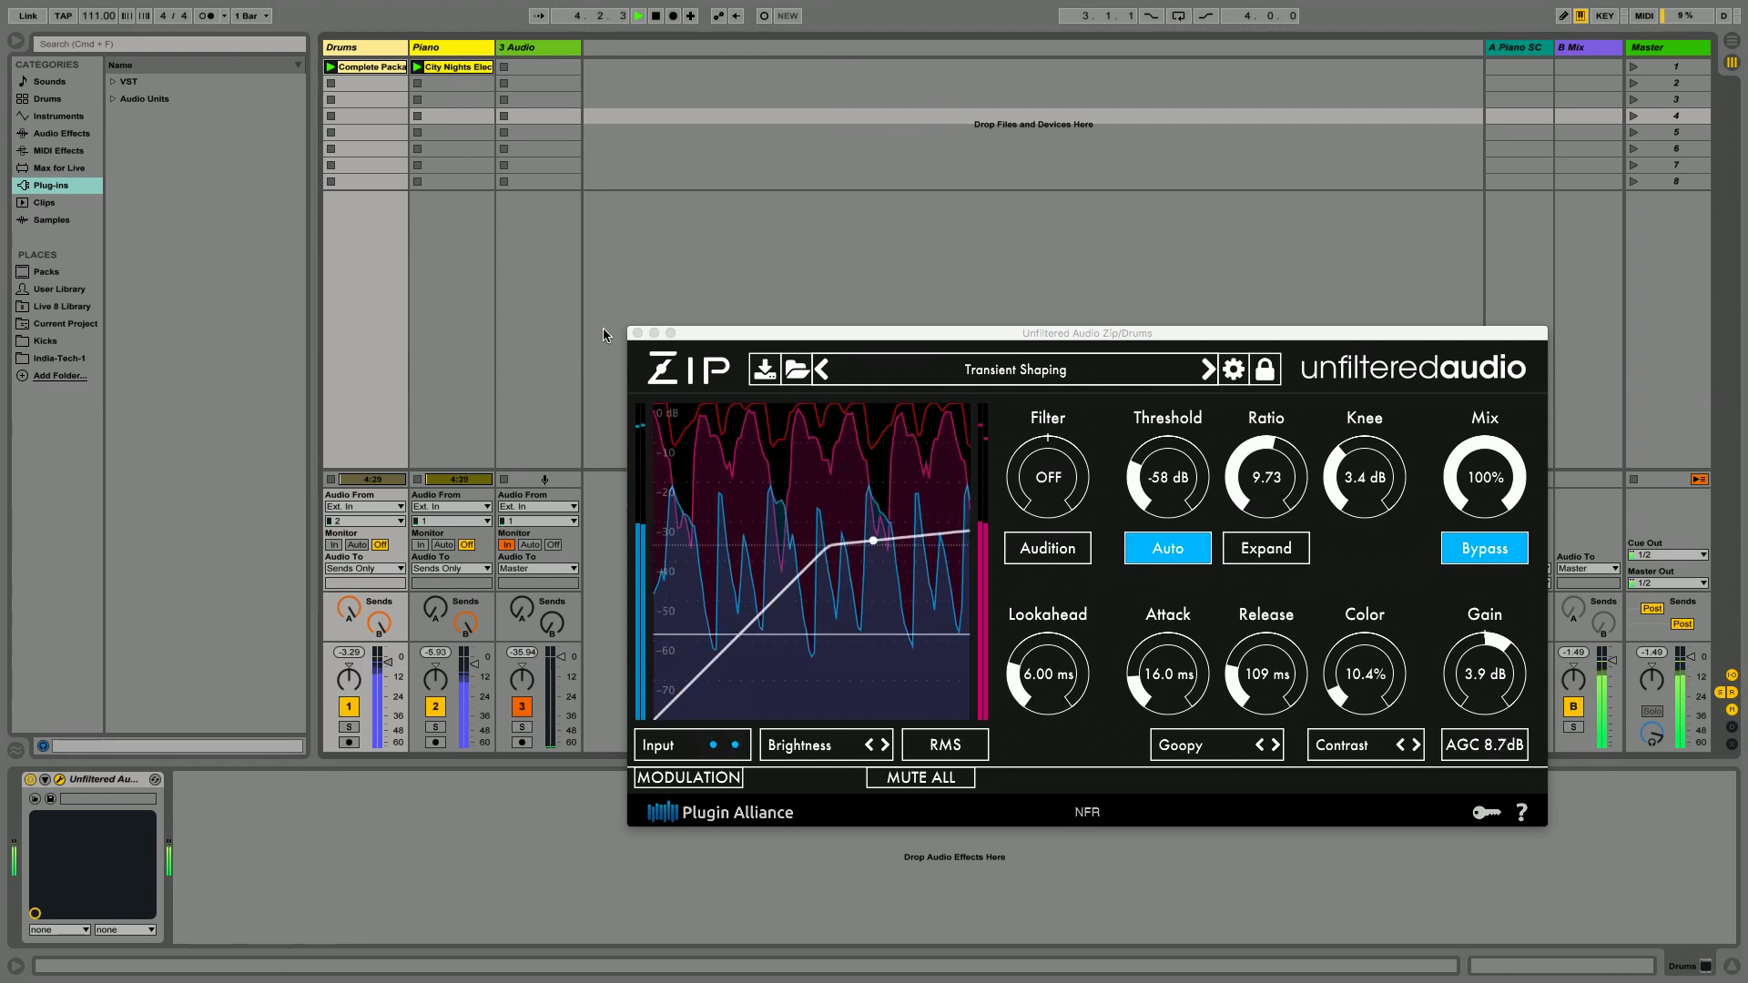
key("space")
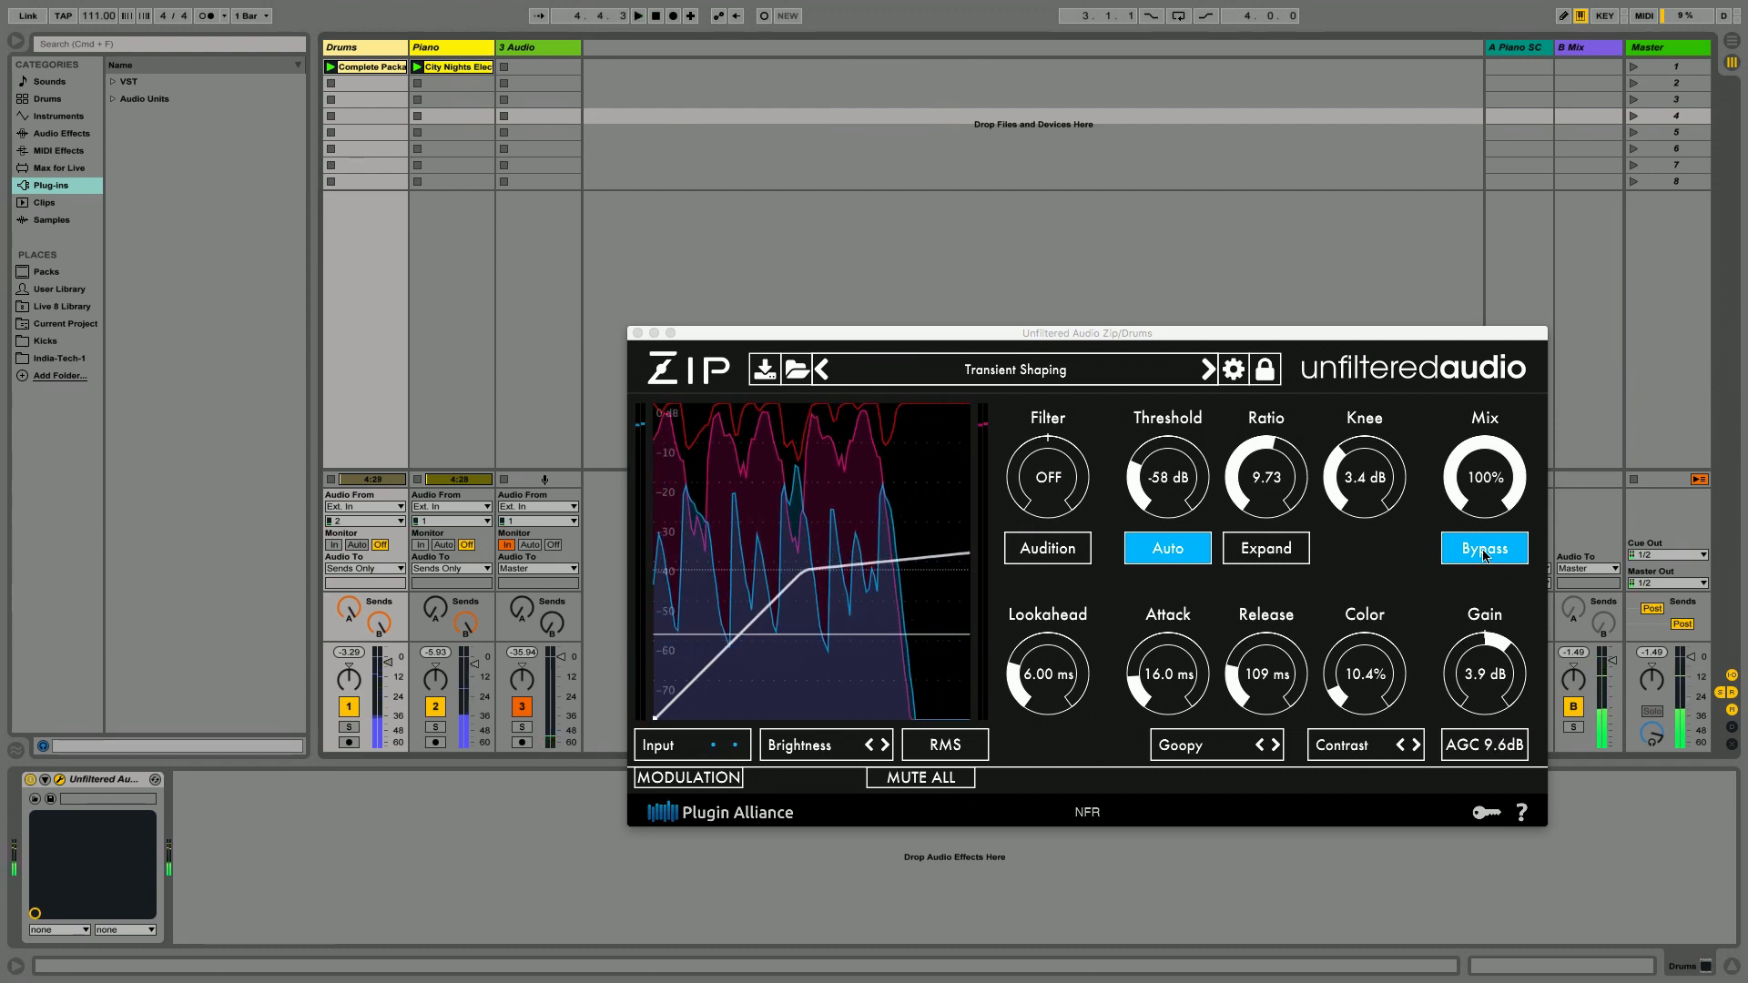
Step: Take Zip out of bypass on the Drums and Piano tracks and play the mix with compression
left_click(455, 50)
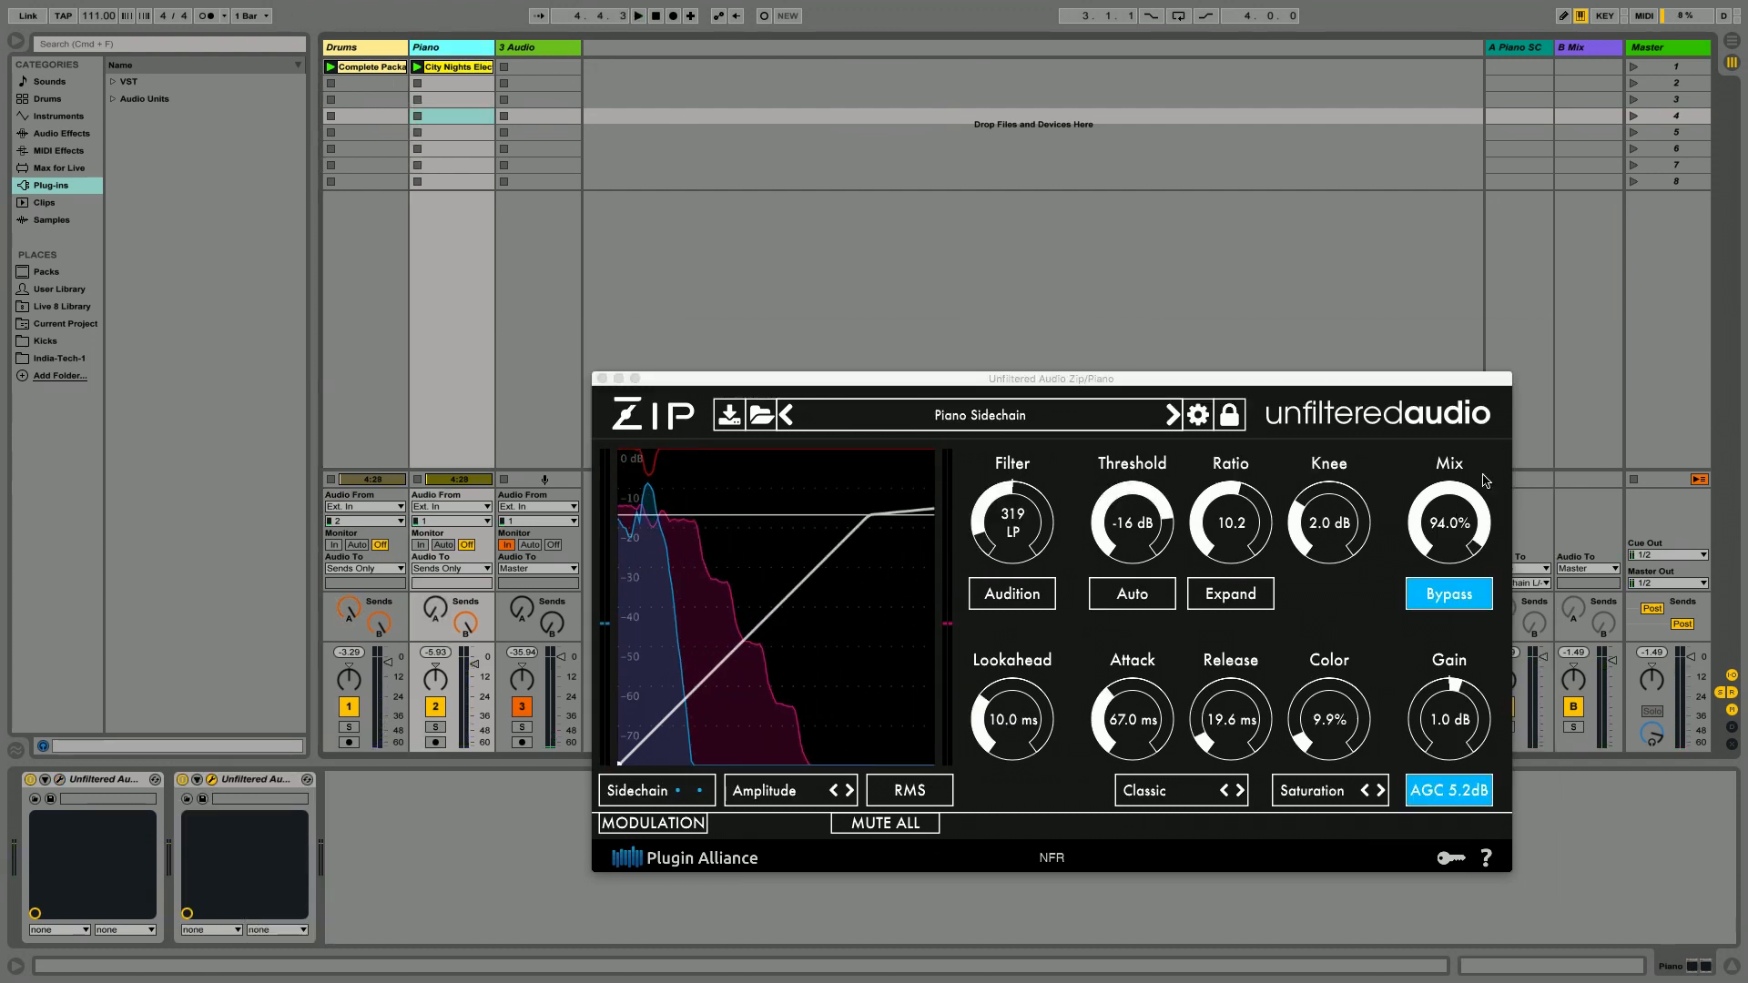
left_click(1446, 592)
left_click(971, 273)
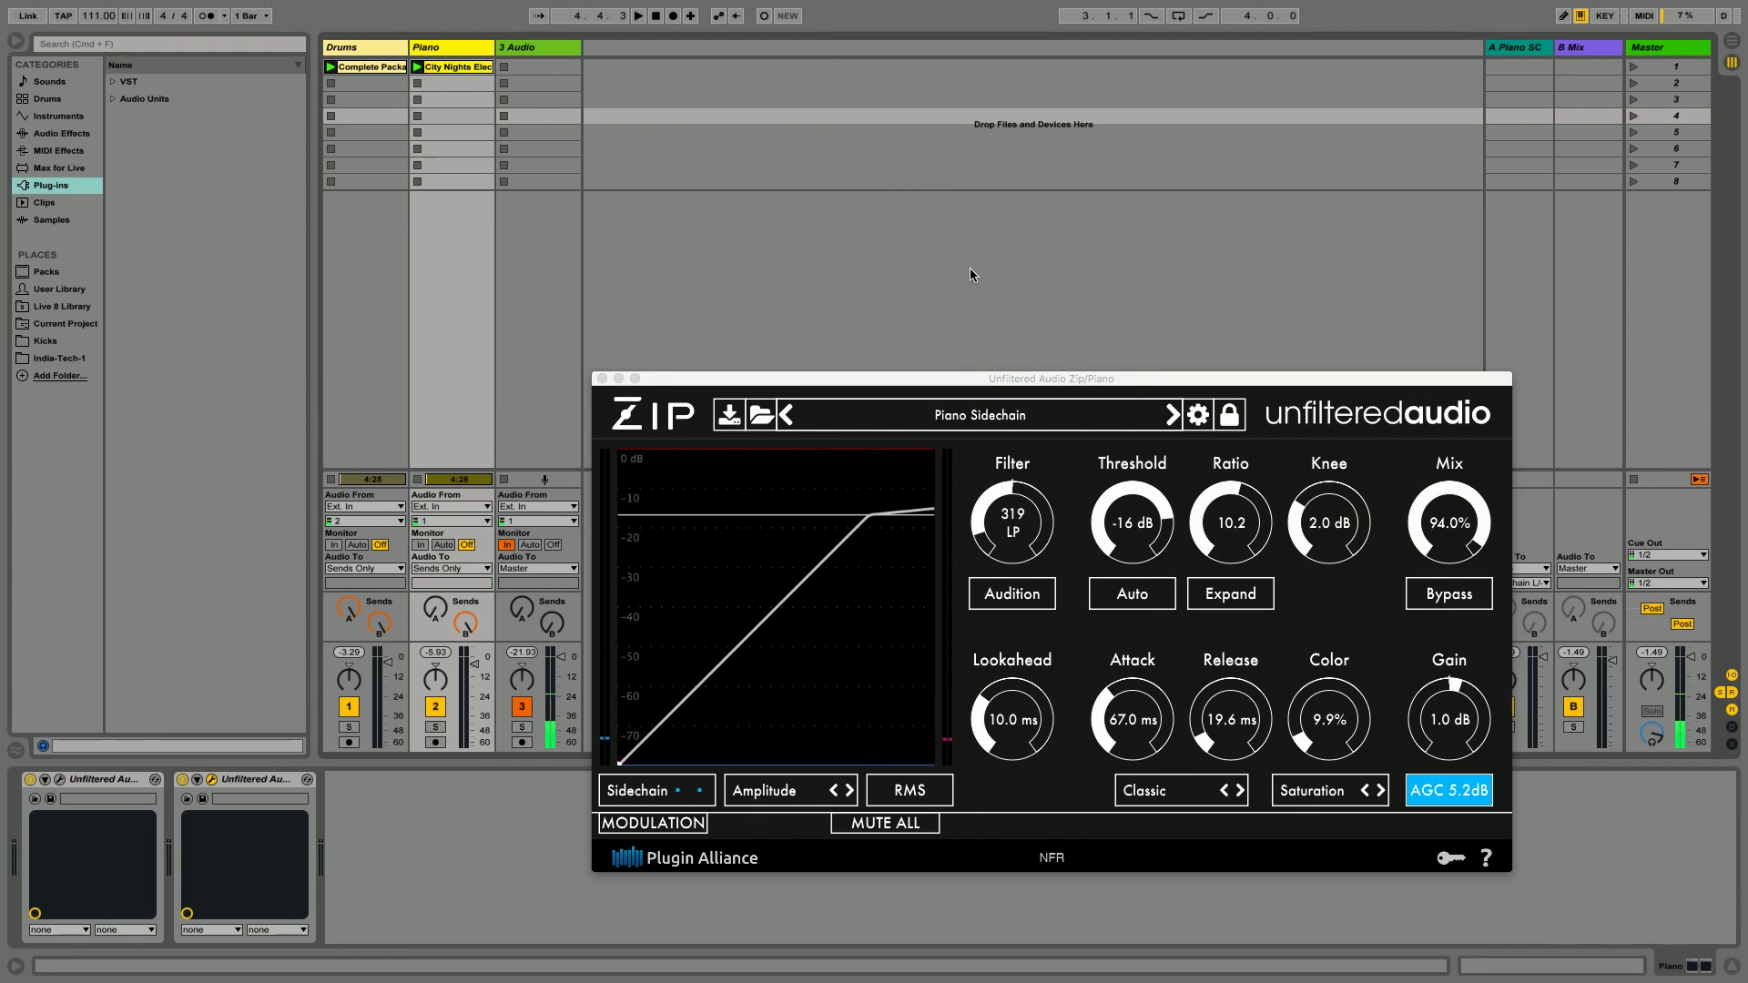
key("space")
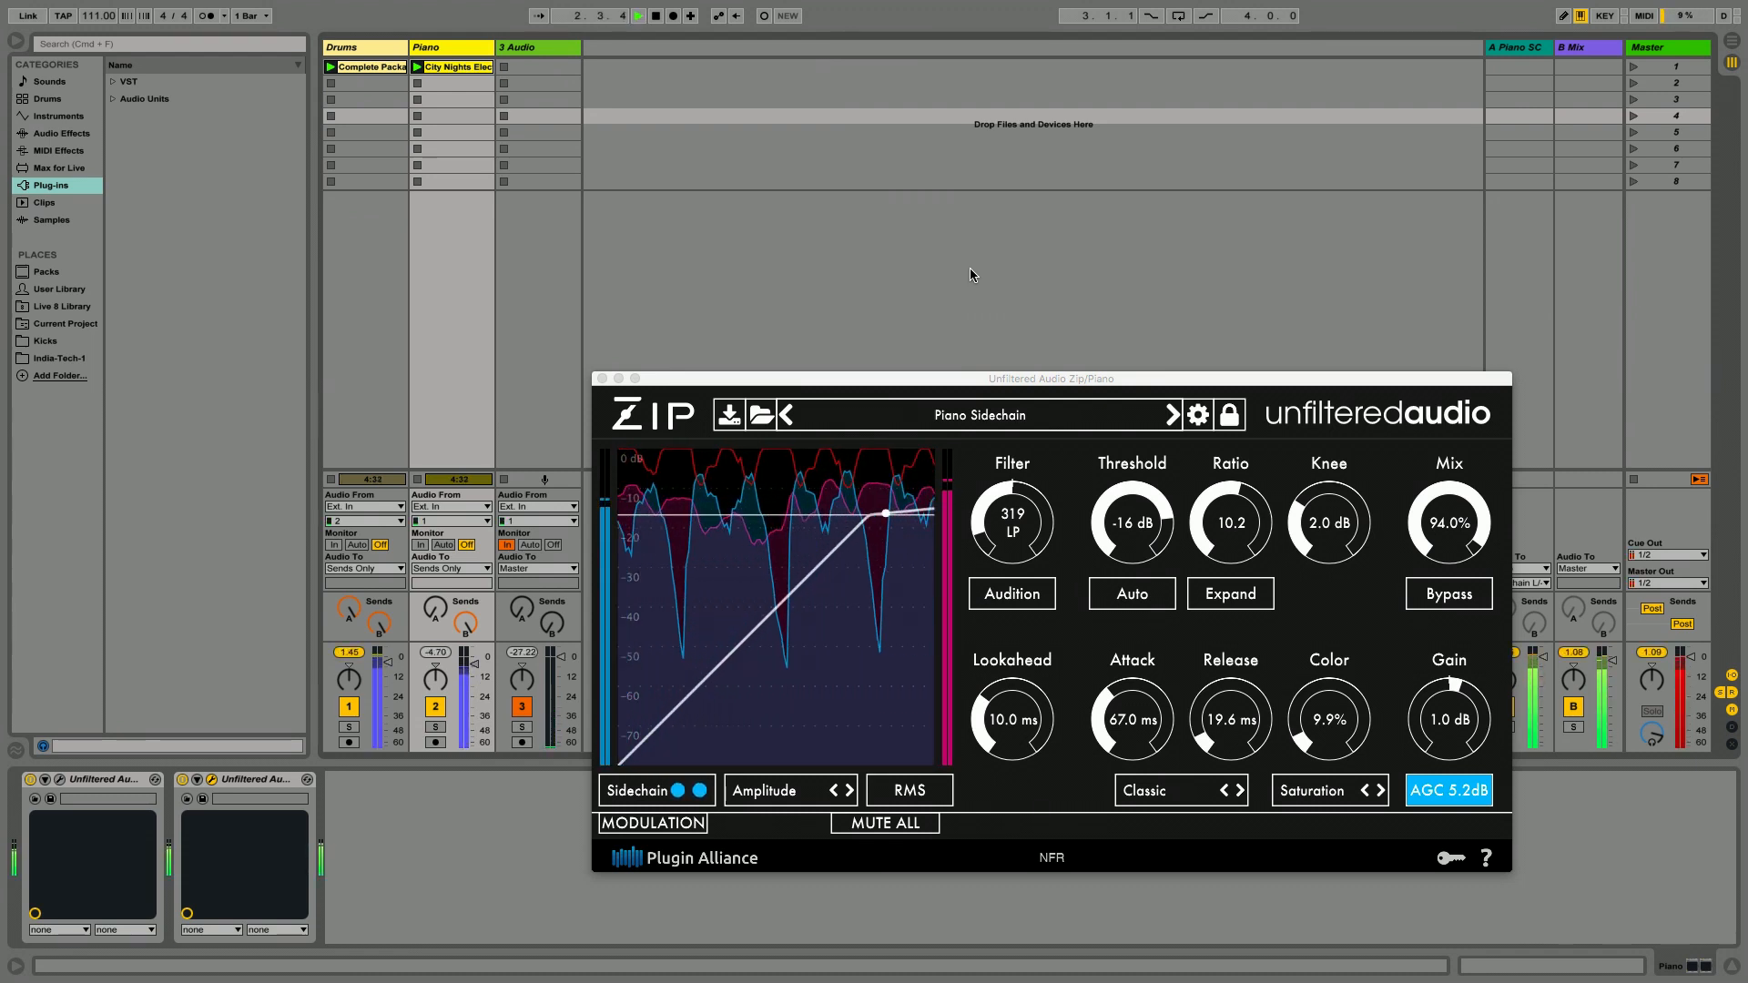
Step: Show Zip for the Drums track and deactivate the Drums and Piano tracks
left_click(356, 50)
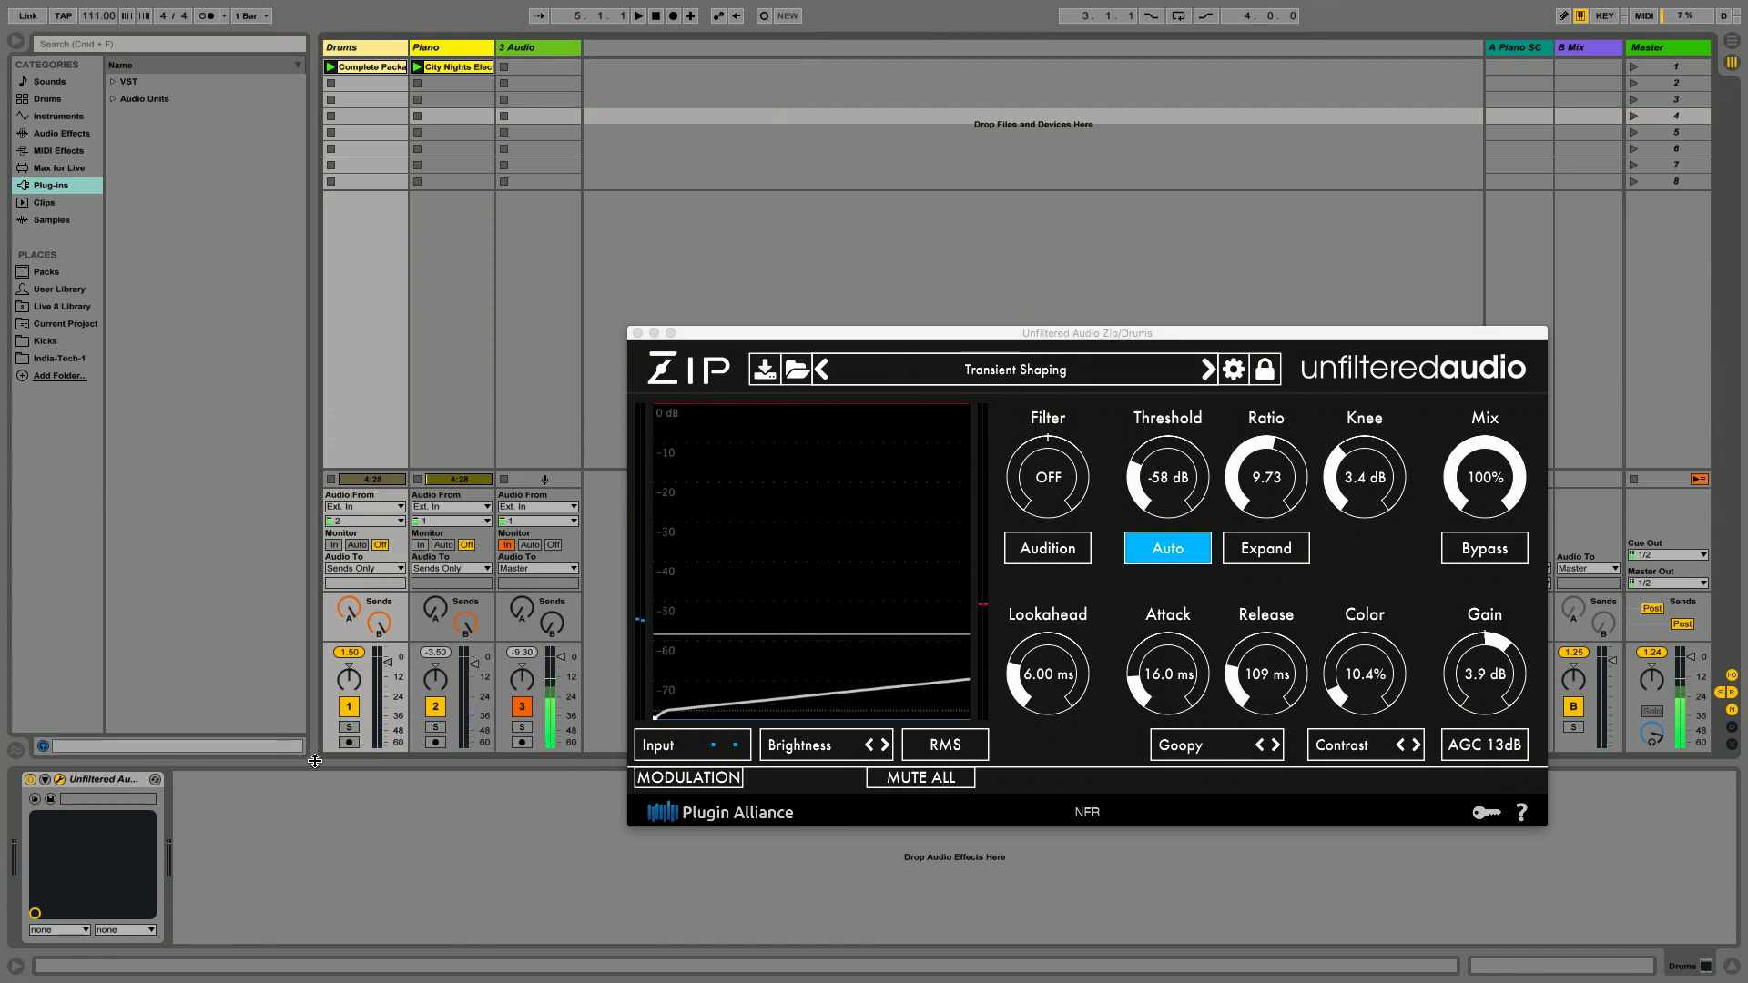
left_click(349, 707)
left_click(435, 707)
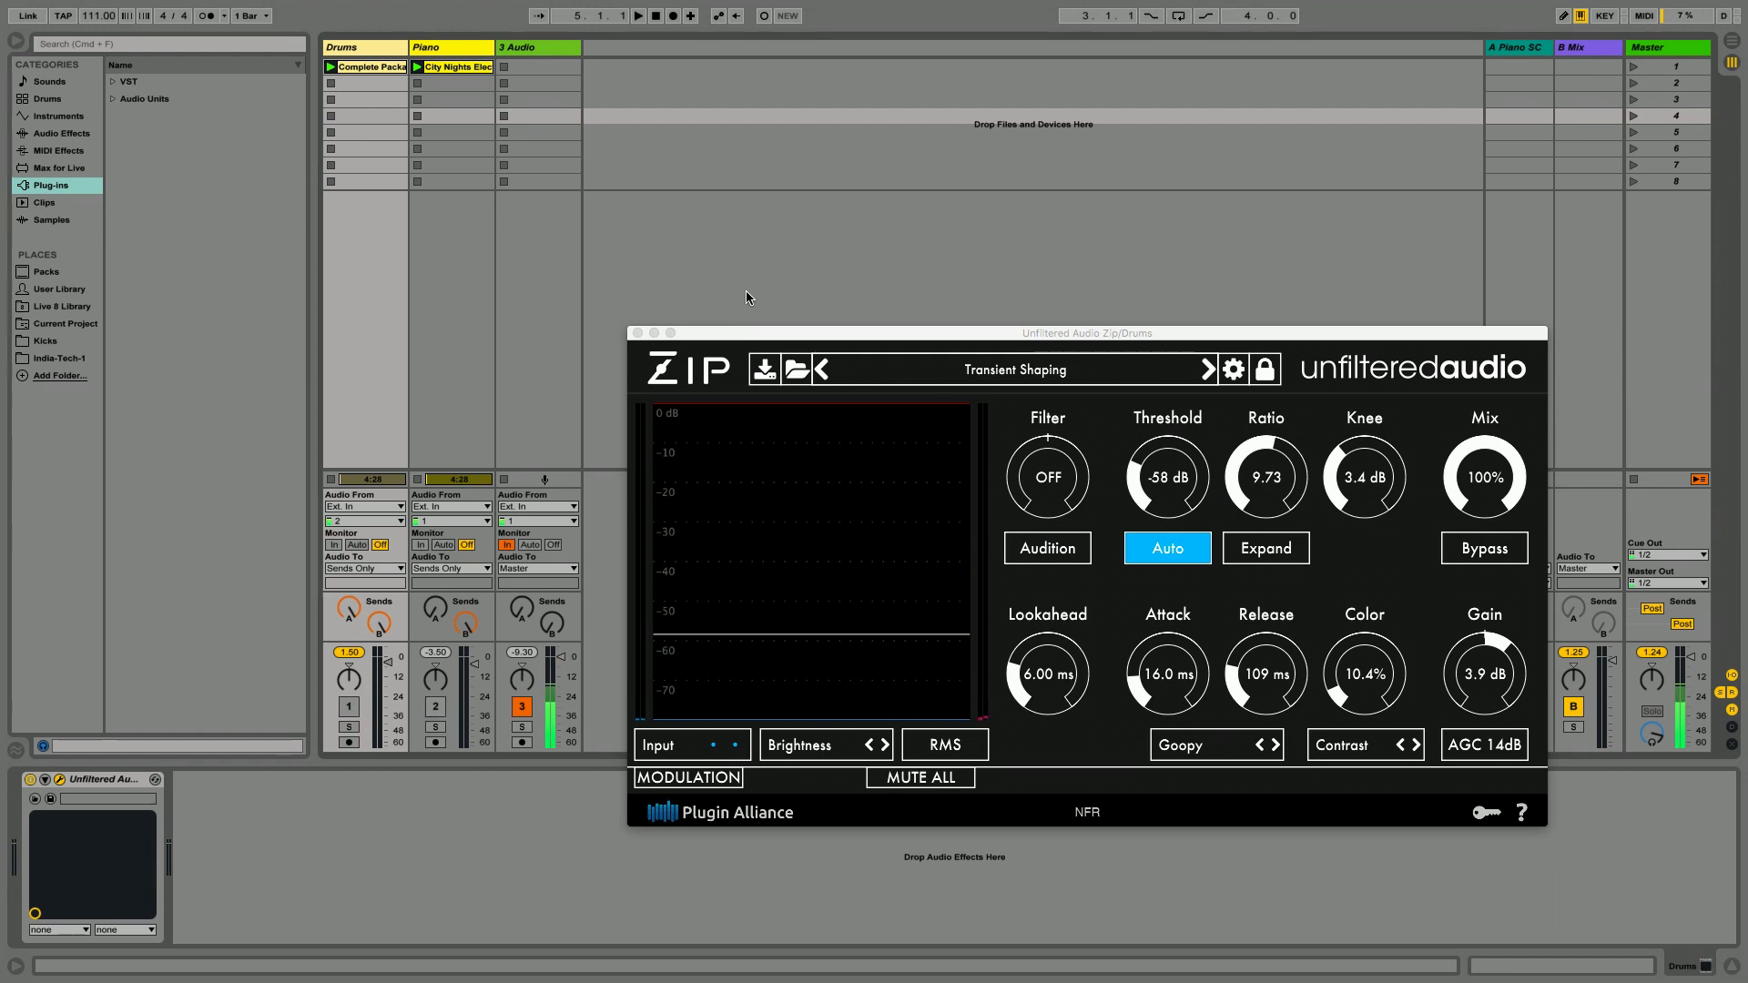
key("space")
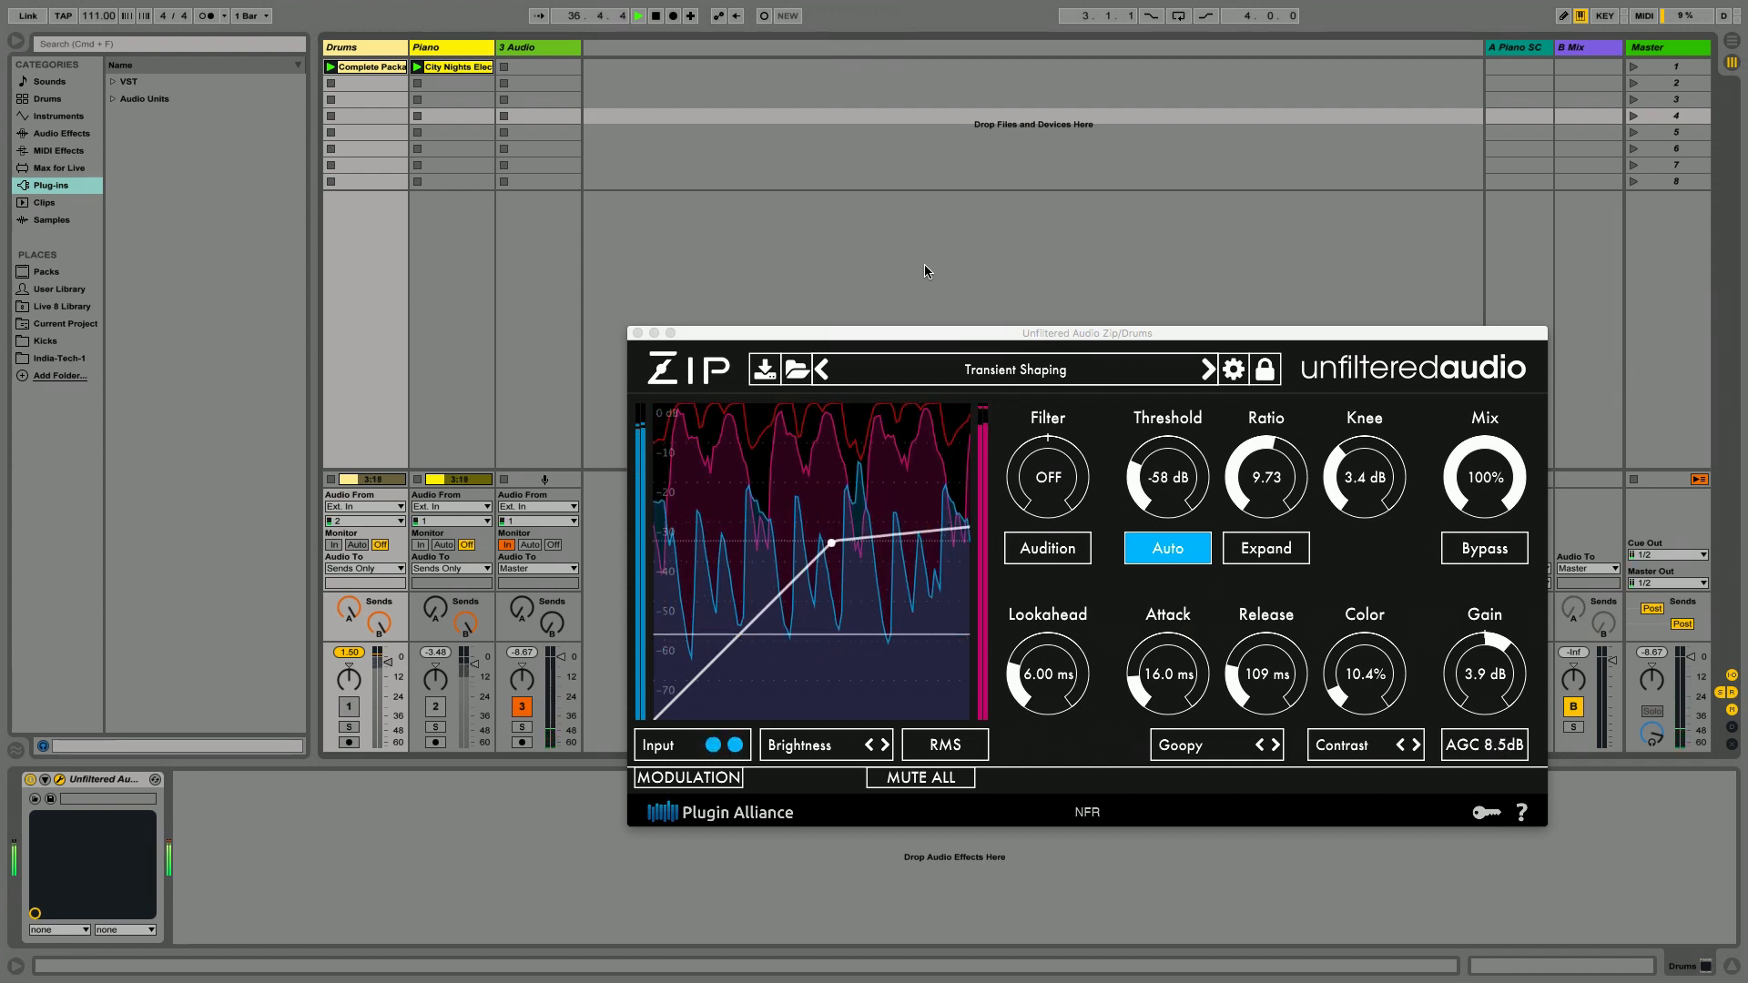
Step: Reactivate the Drums and Piano tracks and play the mix from the start
left_click(349, 706)
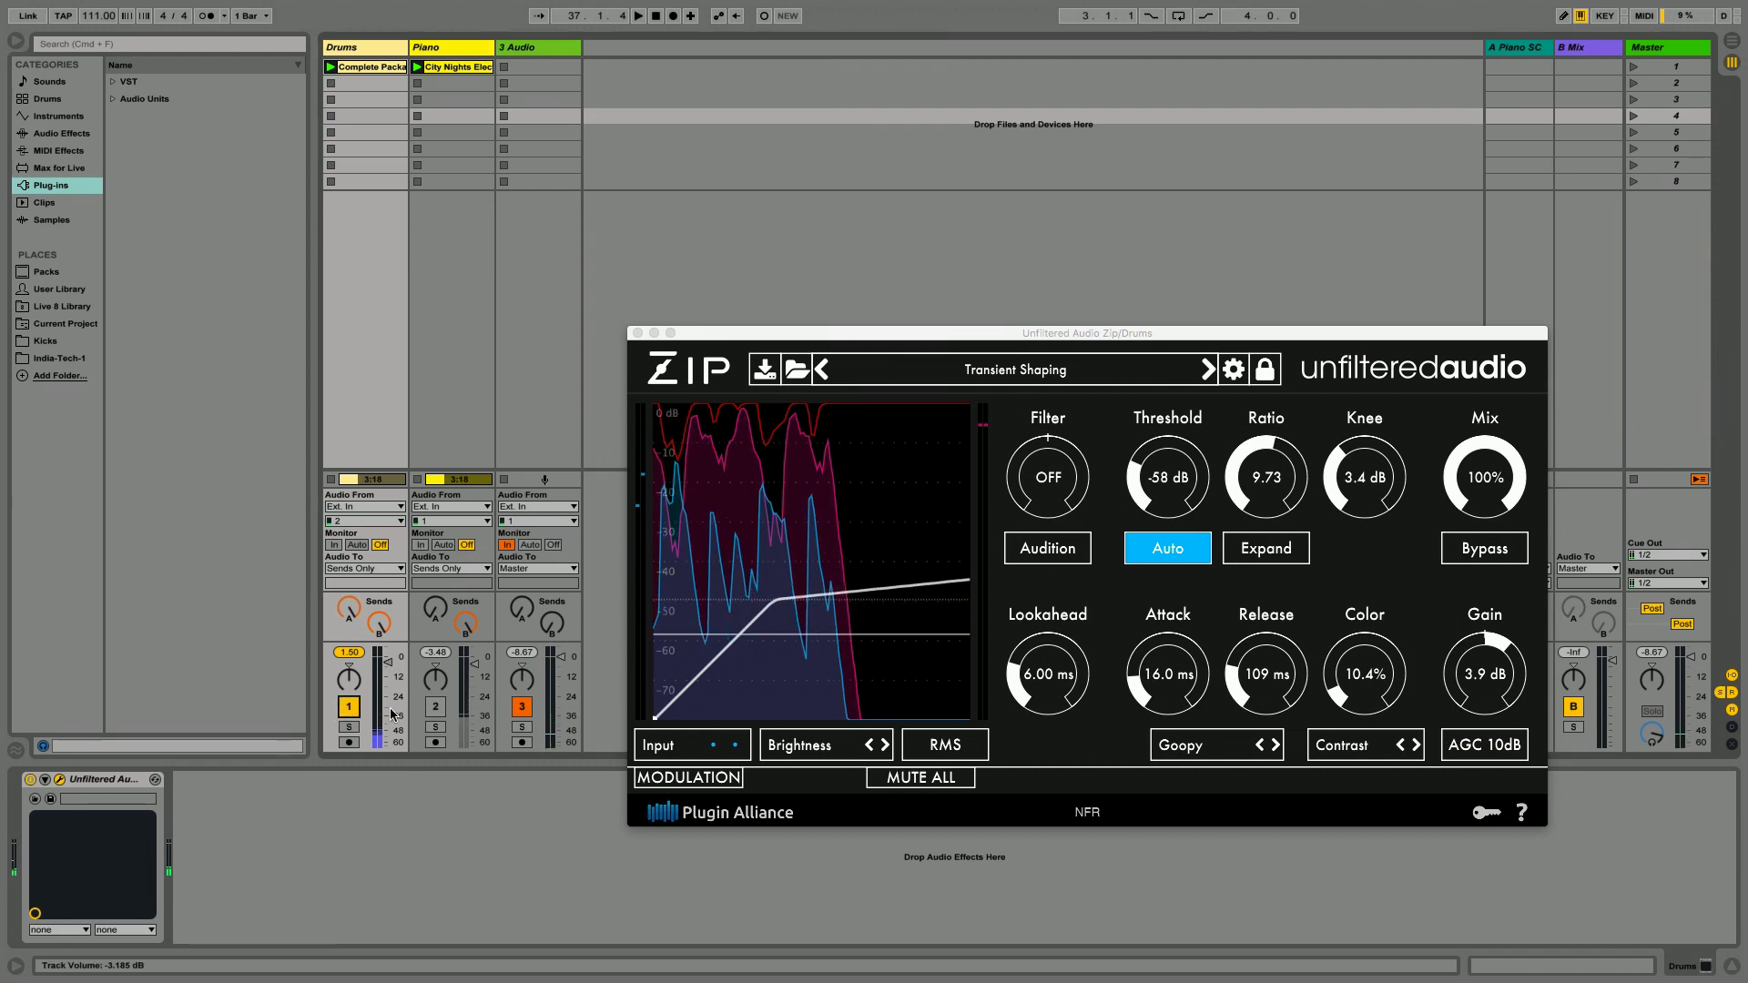
left_click(432, 708)
key("space")
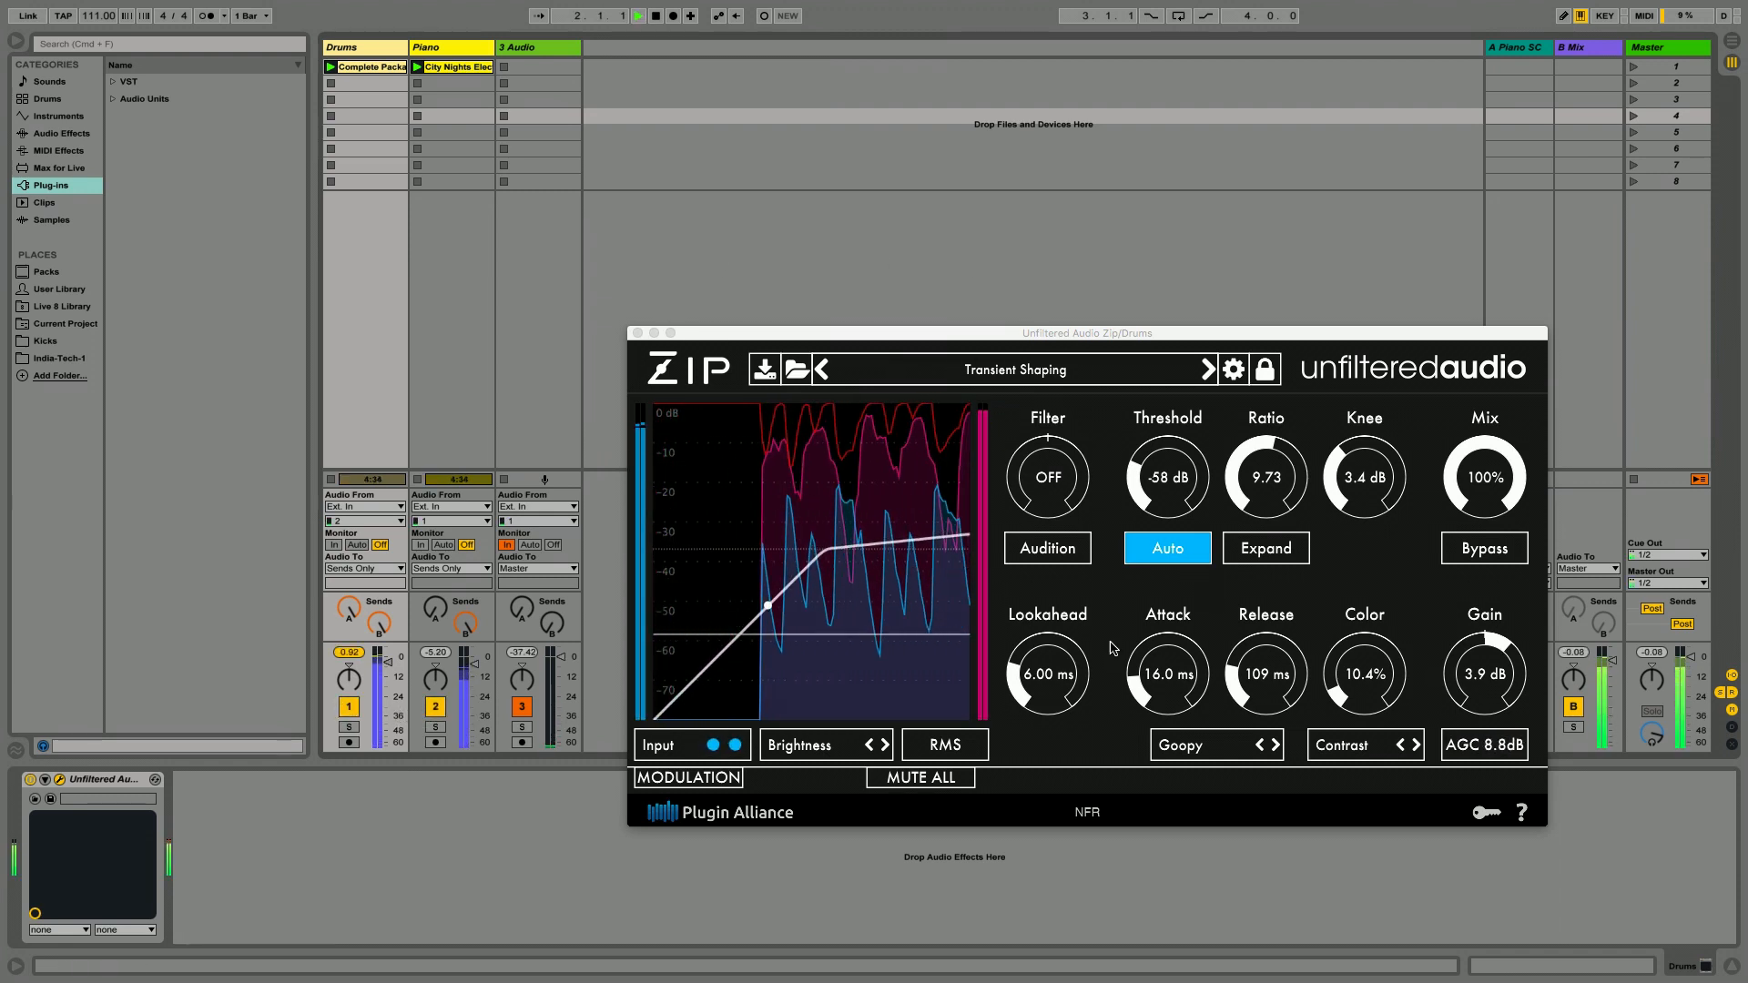
Step: Try the Darkness detection mode on the Drums track's Zip with the threshold at -19 dB
left_click_drag(1158, 498, 1158, 491)
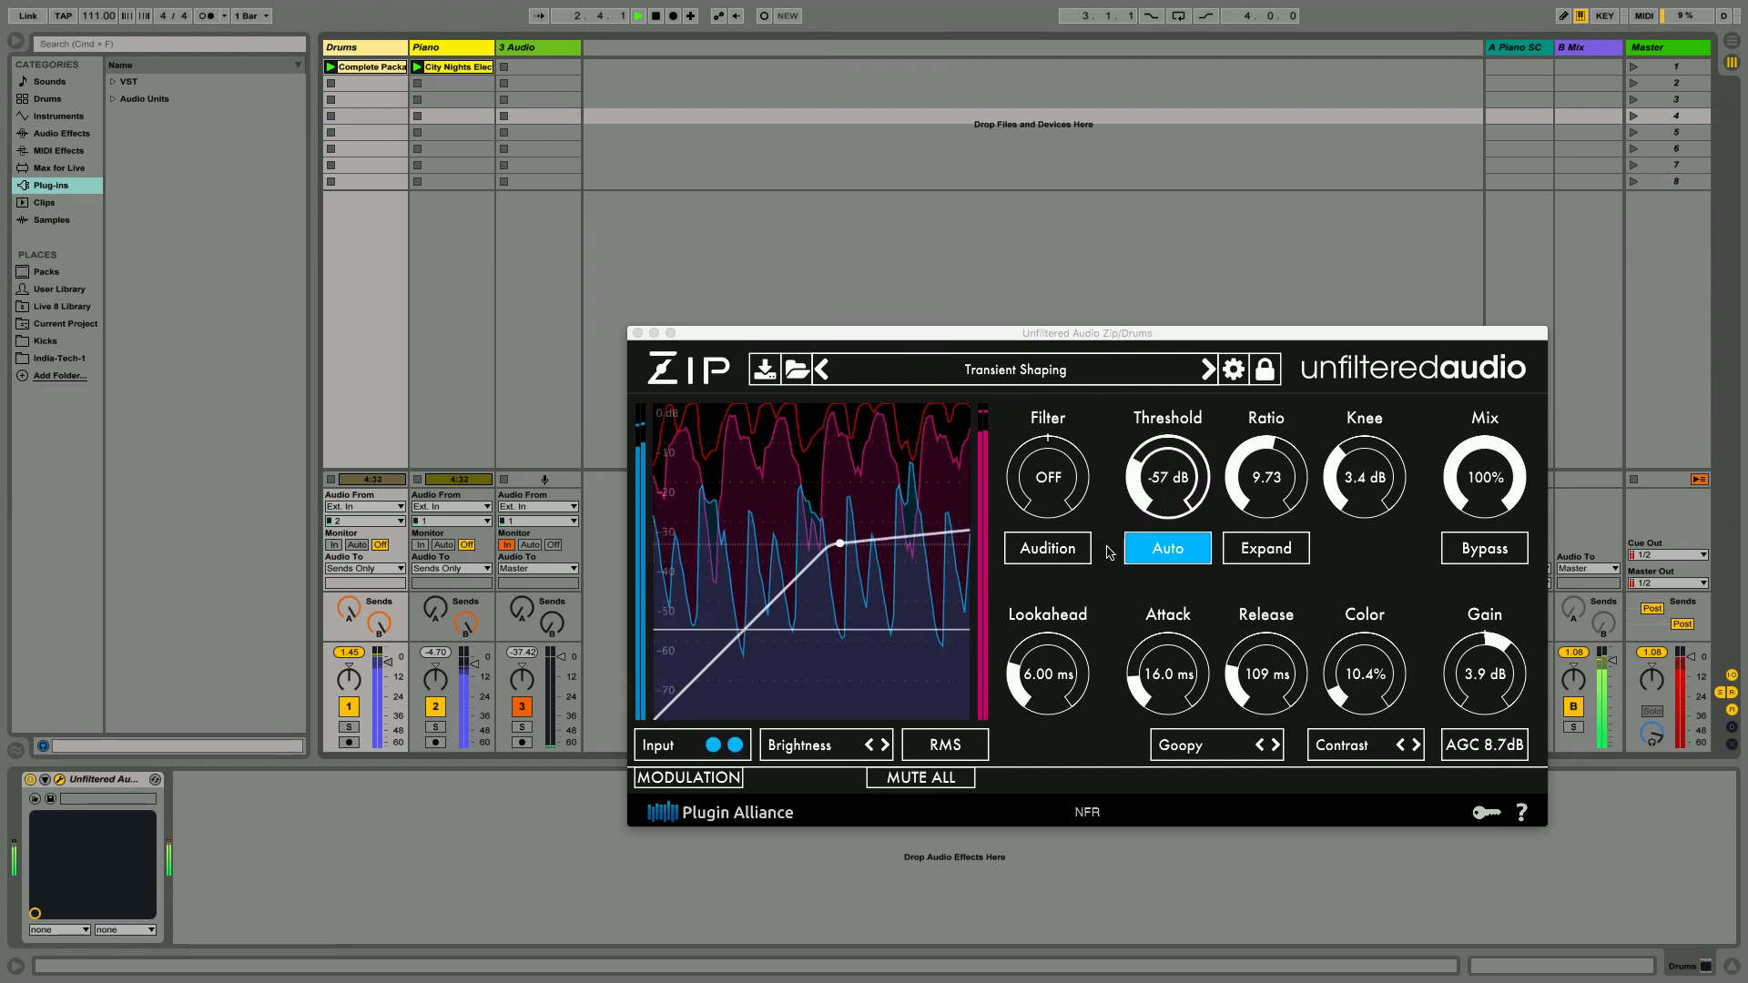
left_click(887, 746)
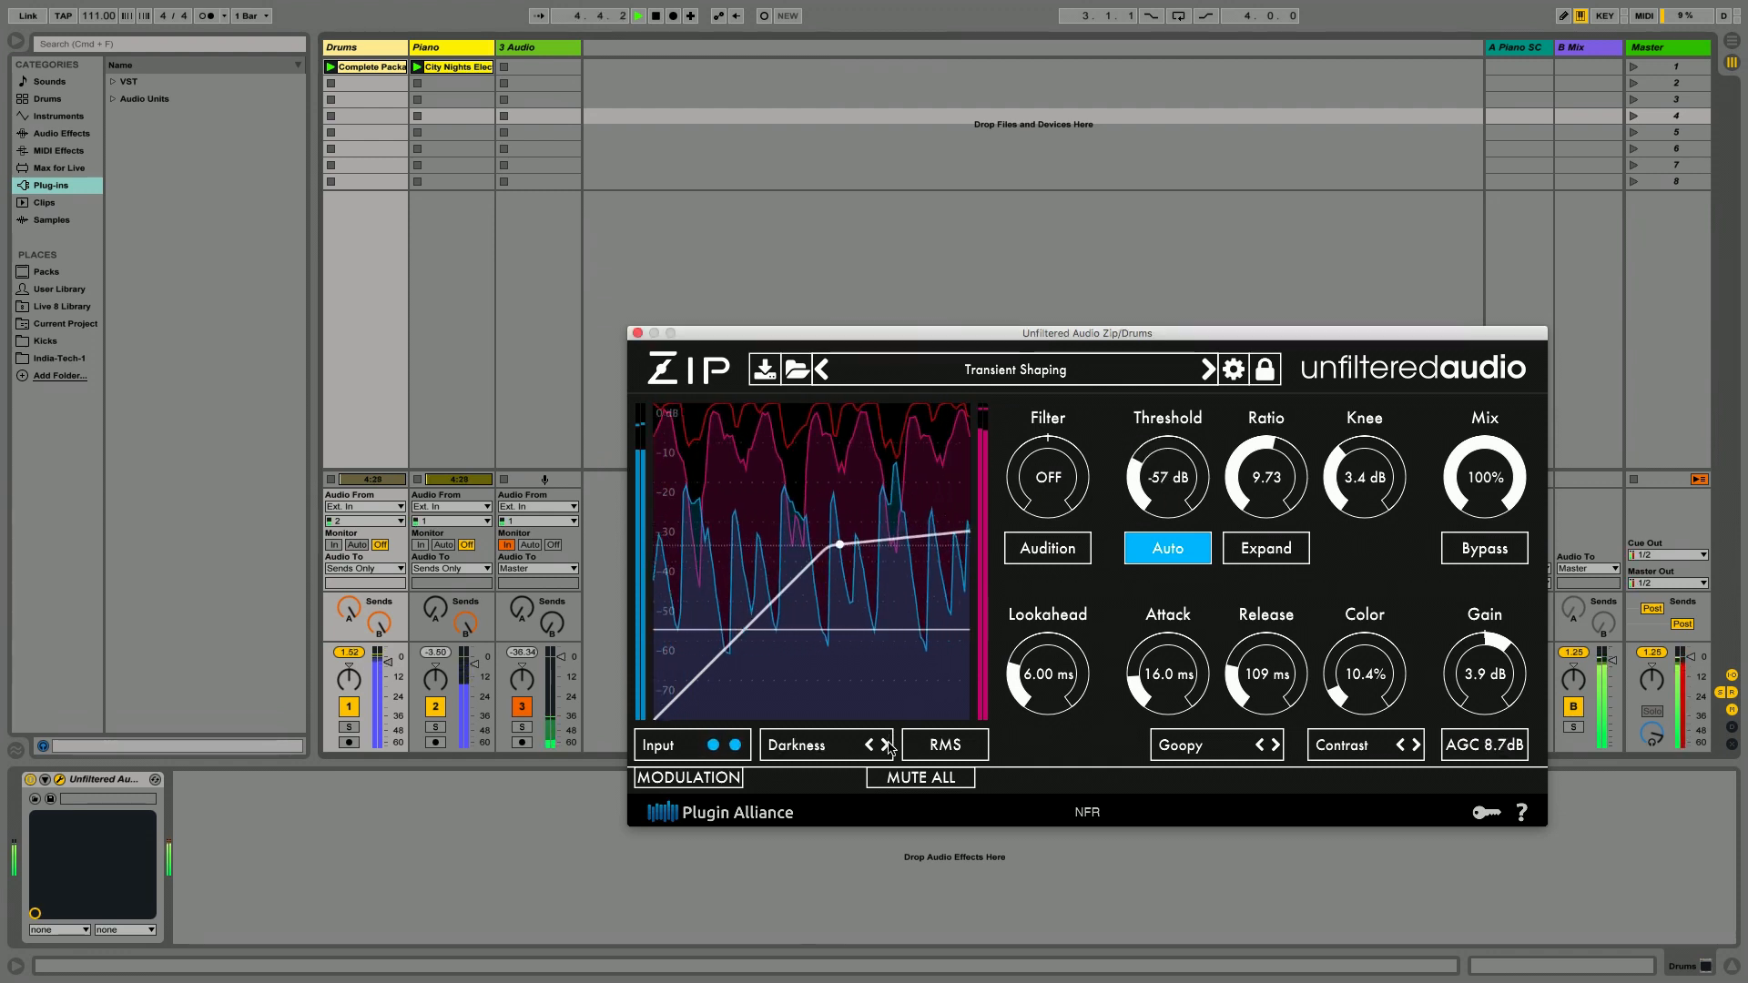
left_click_drag(1151, 514, 1160, 506)
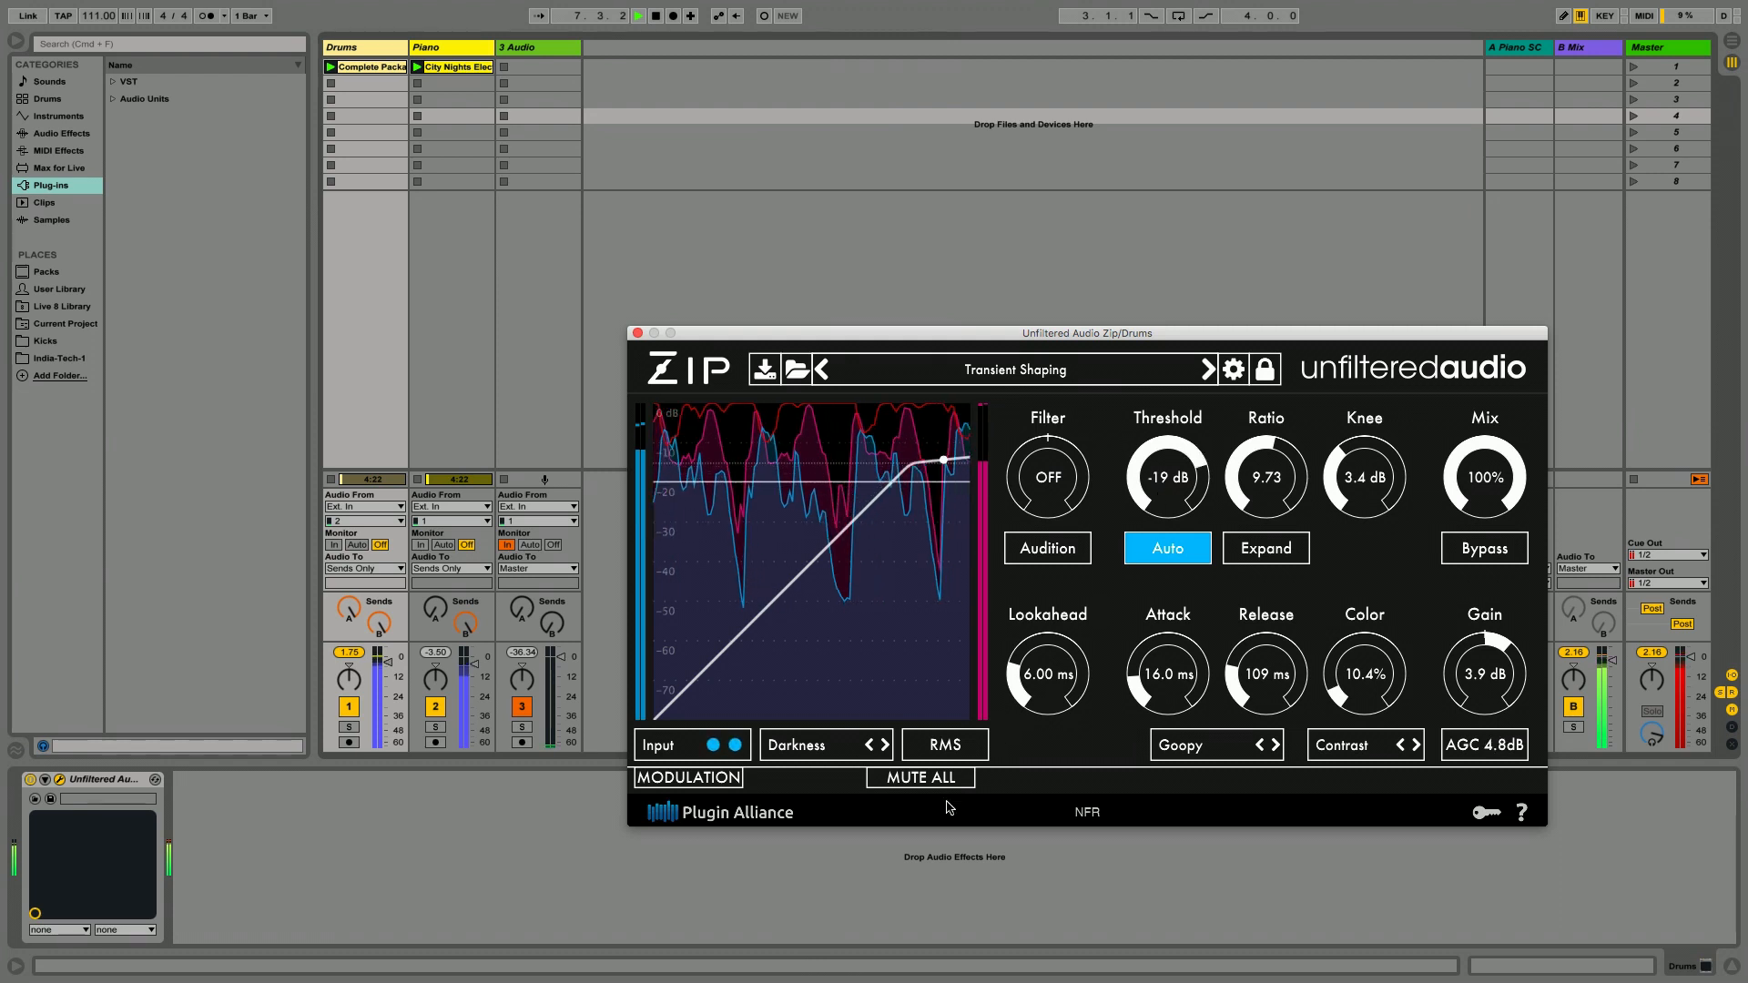
Step: Try the Noisiness detection mode on the drums and set the threshold to -57 dB
left_click(885, 746)
mouse_move(920, 535)
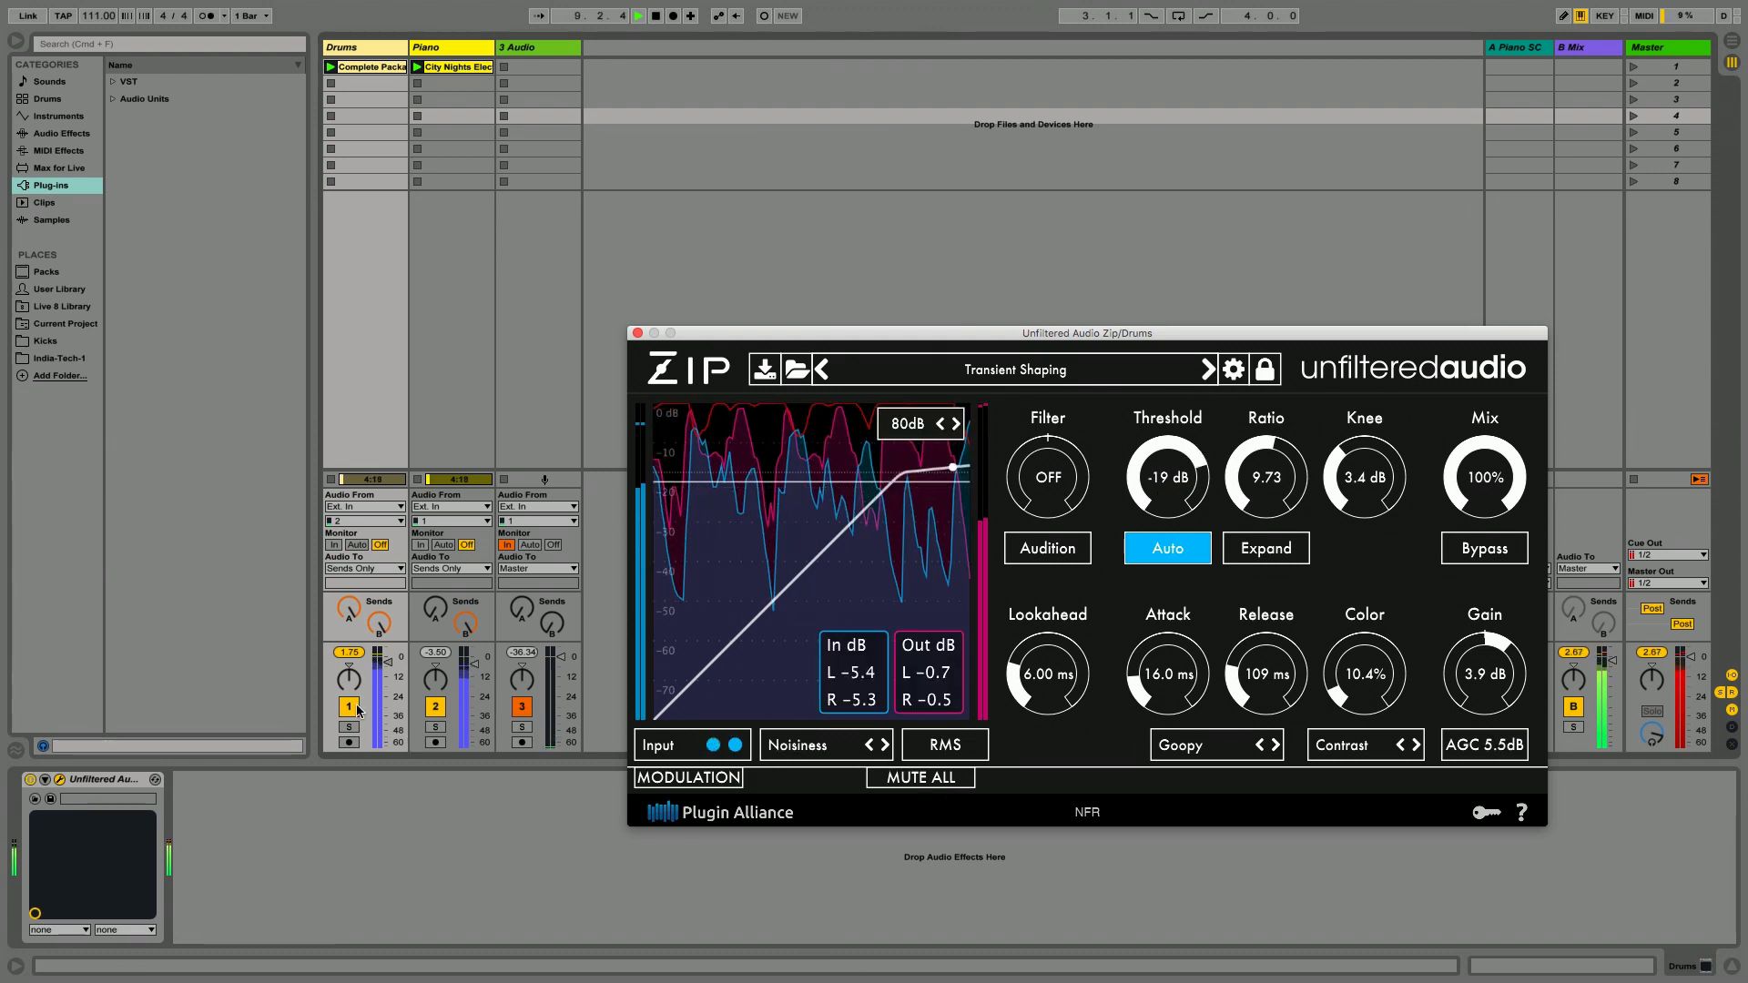
left_click_drag(1181, 463, 1182, 474)
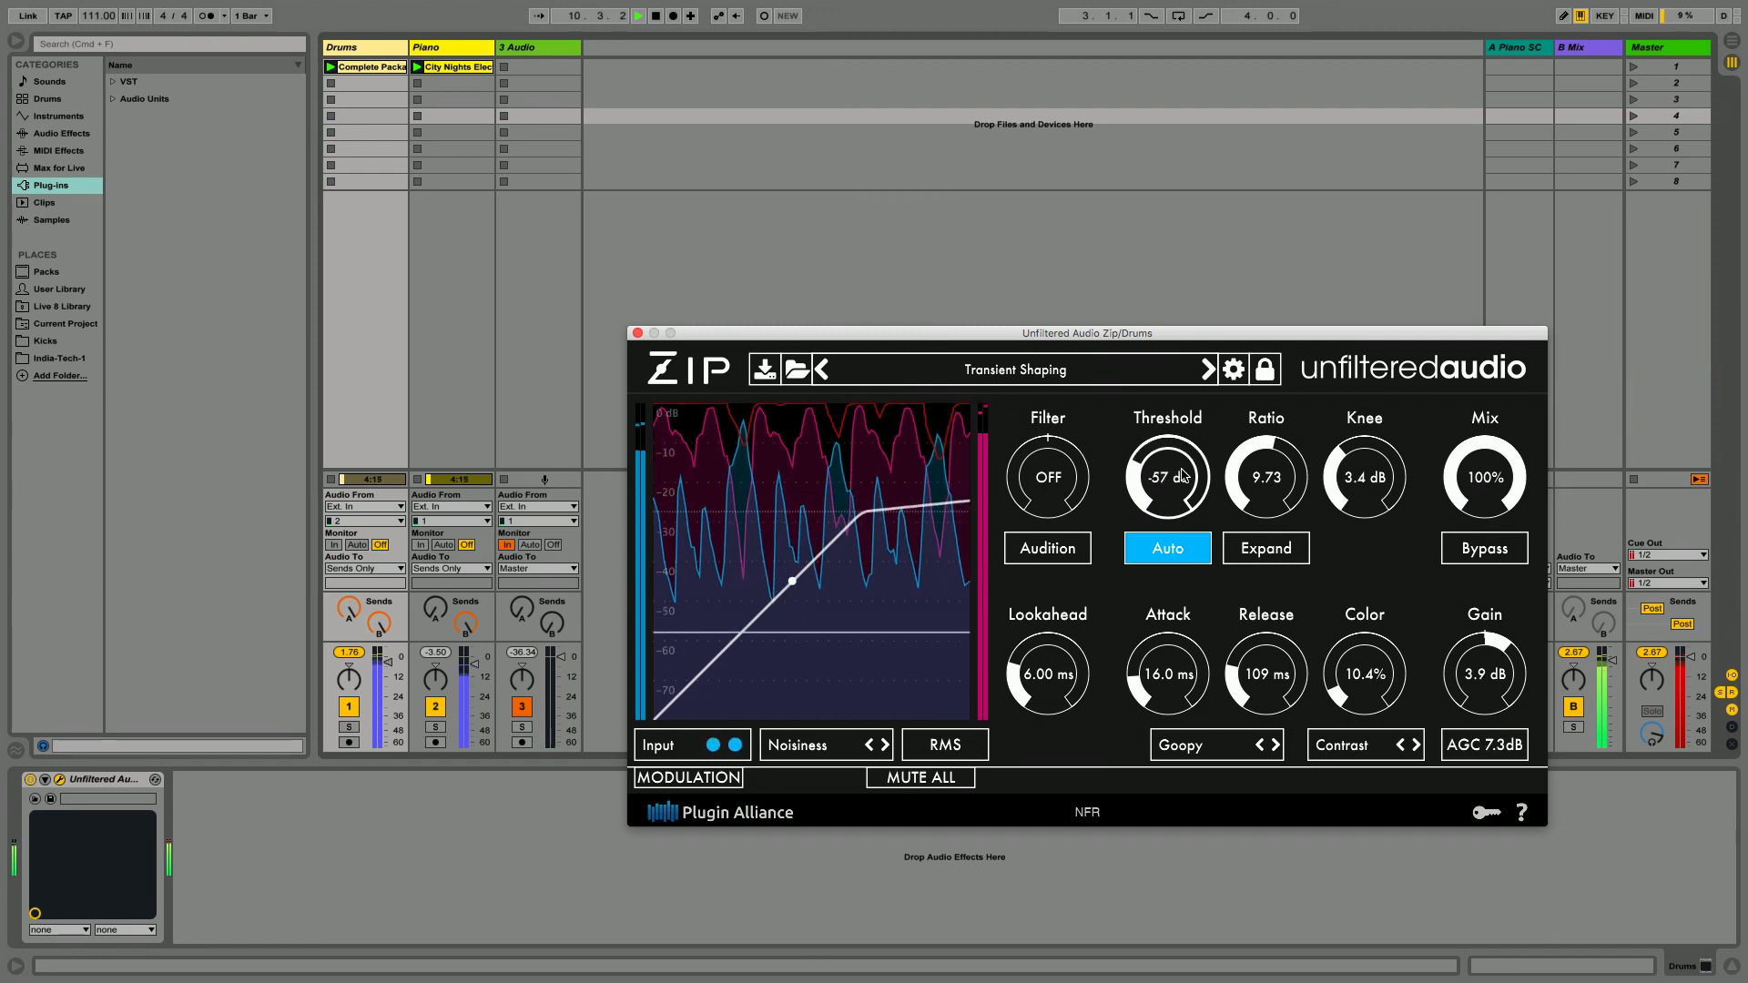
Step: With the Piano track deactivated, try the Tonalness detection mode on the drums and set the threshold to -69 dB
left_click(438, 708)
left_click(884, 745)
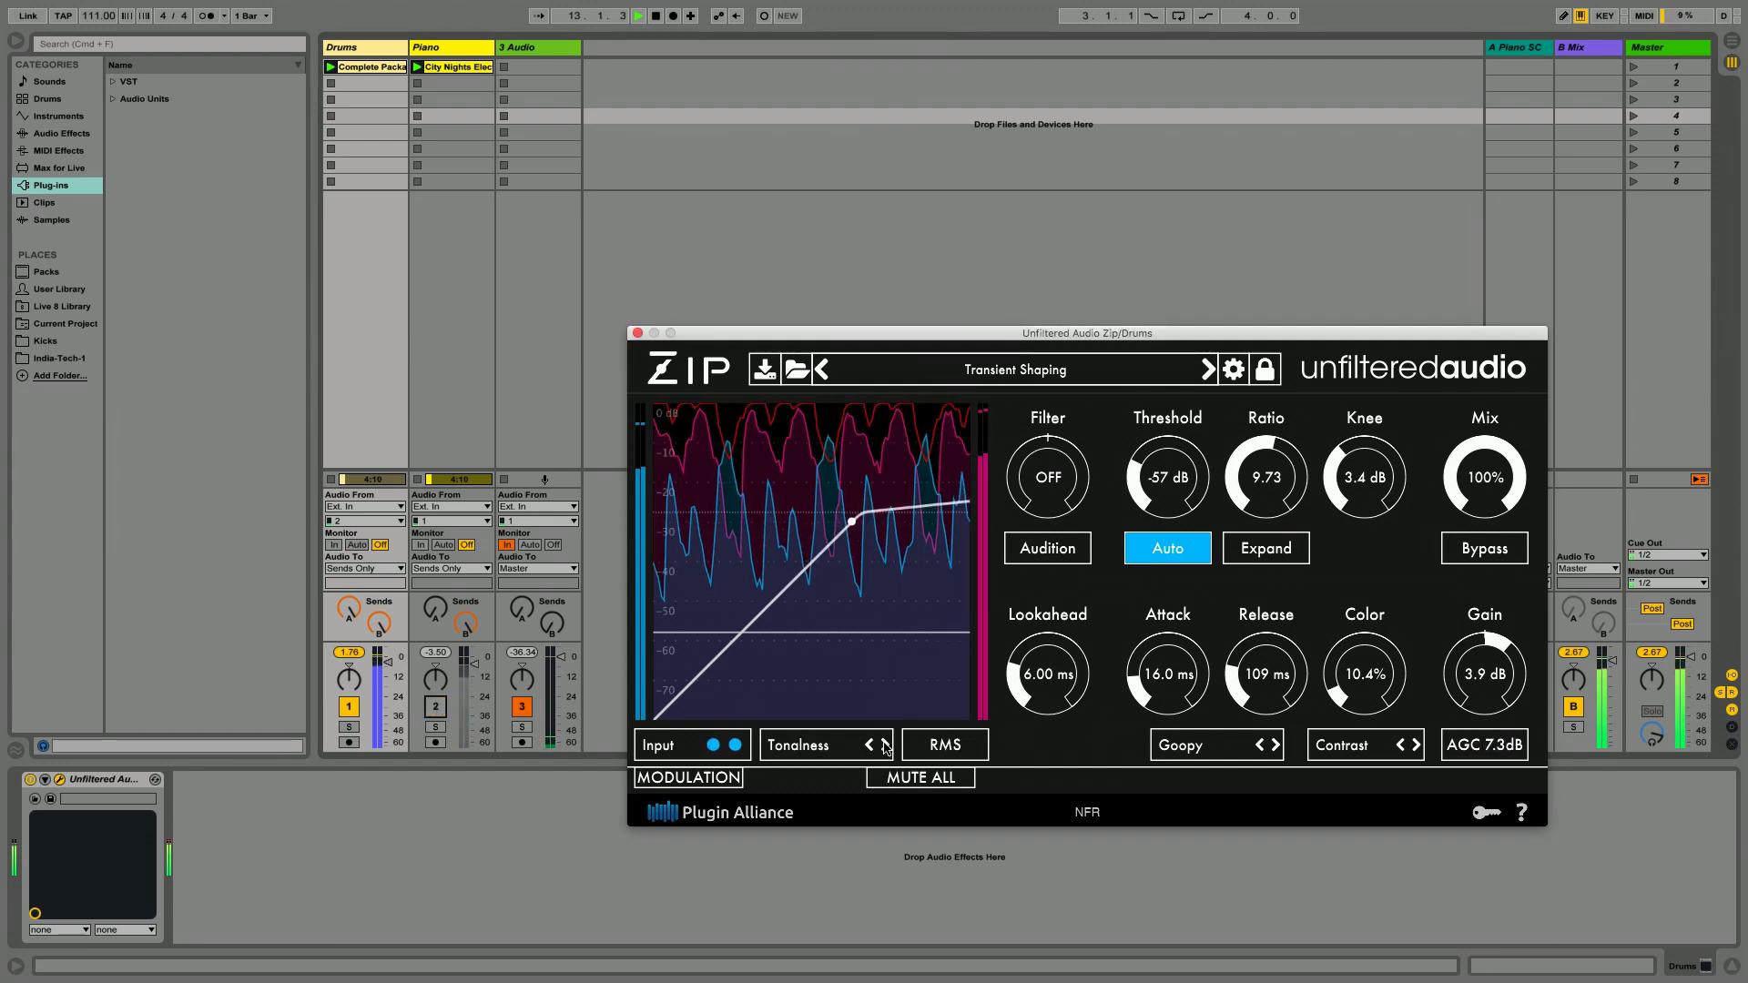
scroll(1174, 459, "down", 4)
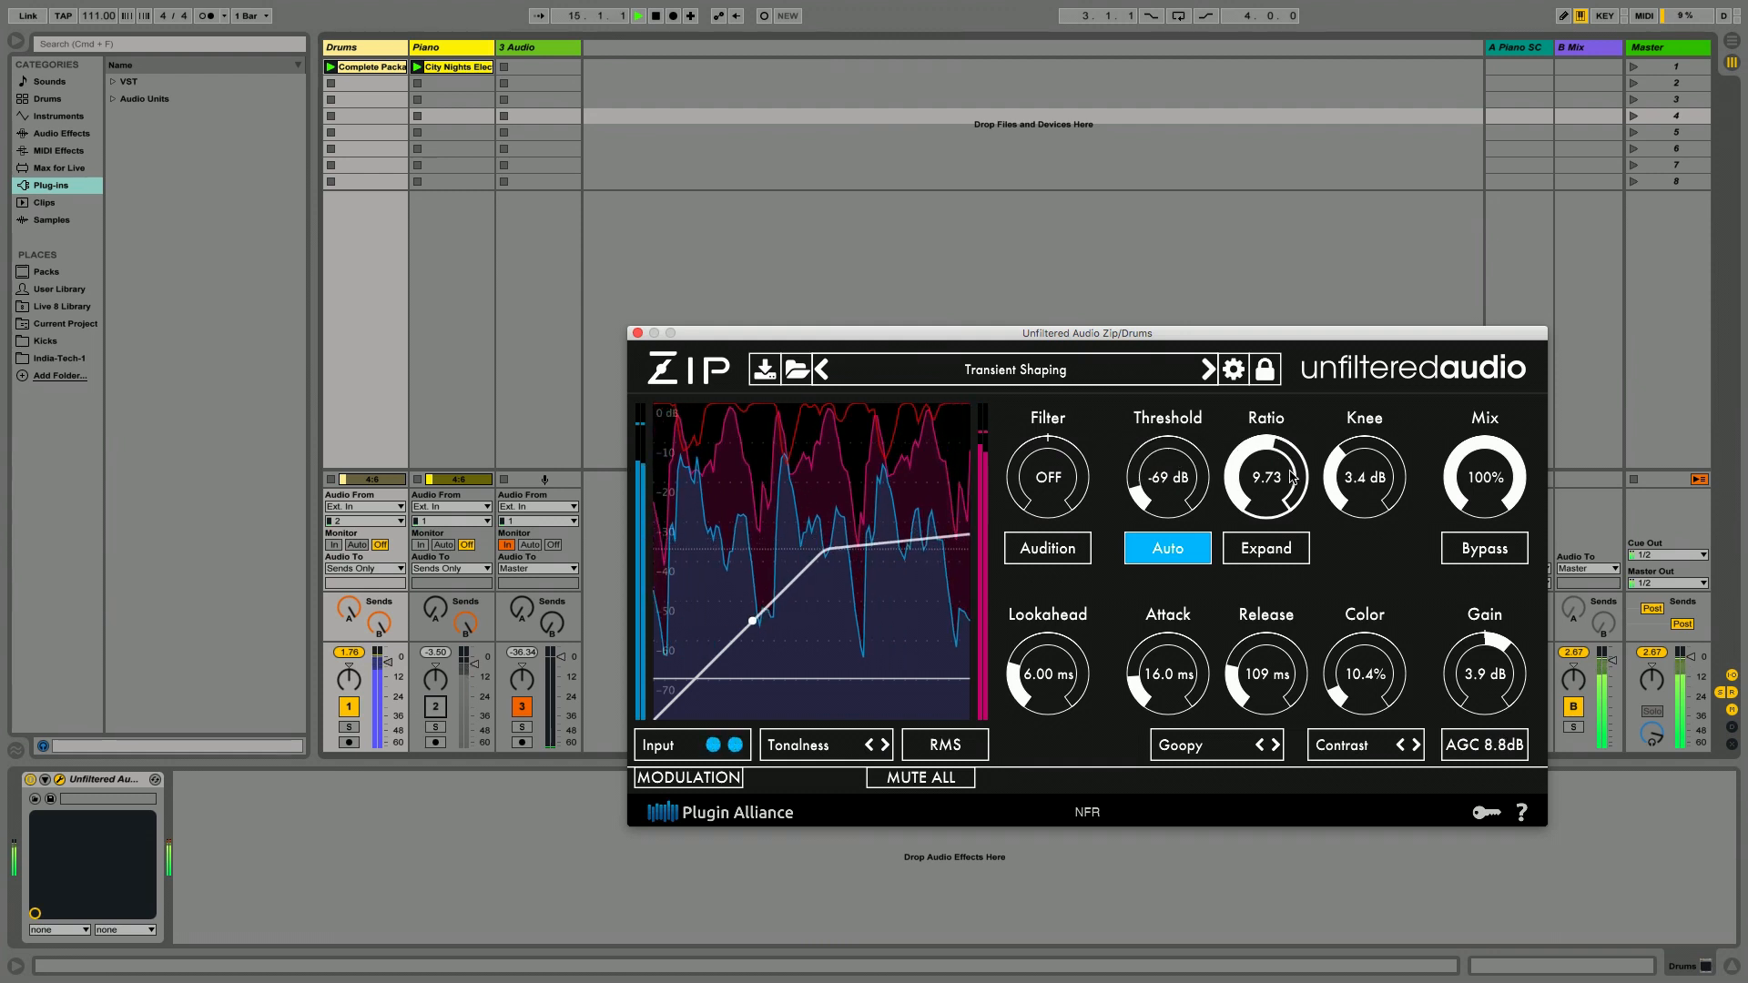
Step: Set the drum compressor's ratio to 2.90 and attack to 60.5 ms, and change its compression style to Classic
scroll(1293, 475, "up", 3)
scroll(1292, 475, "down", 8)
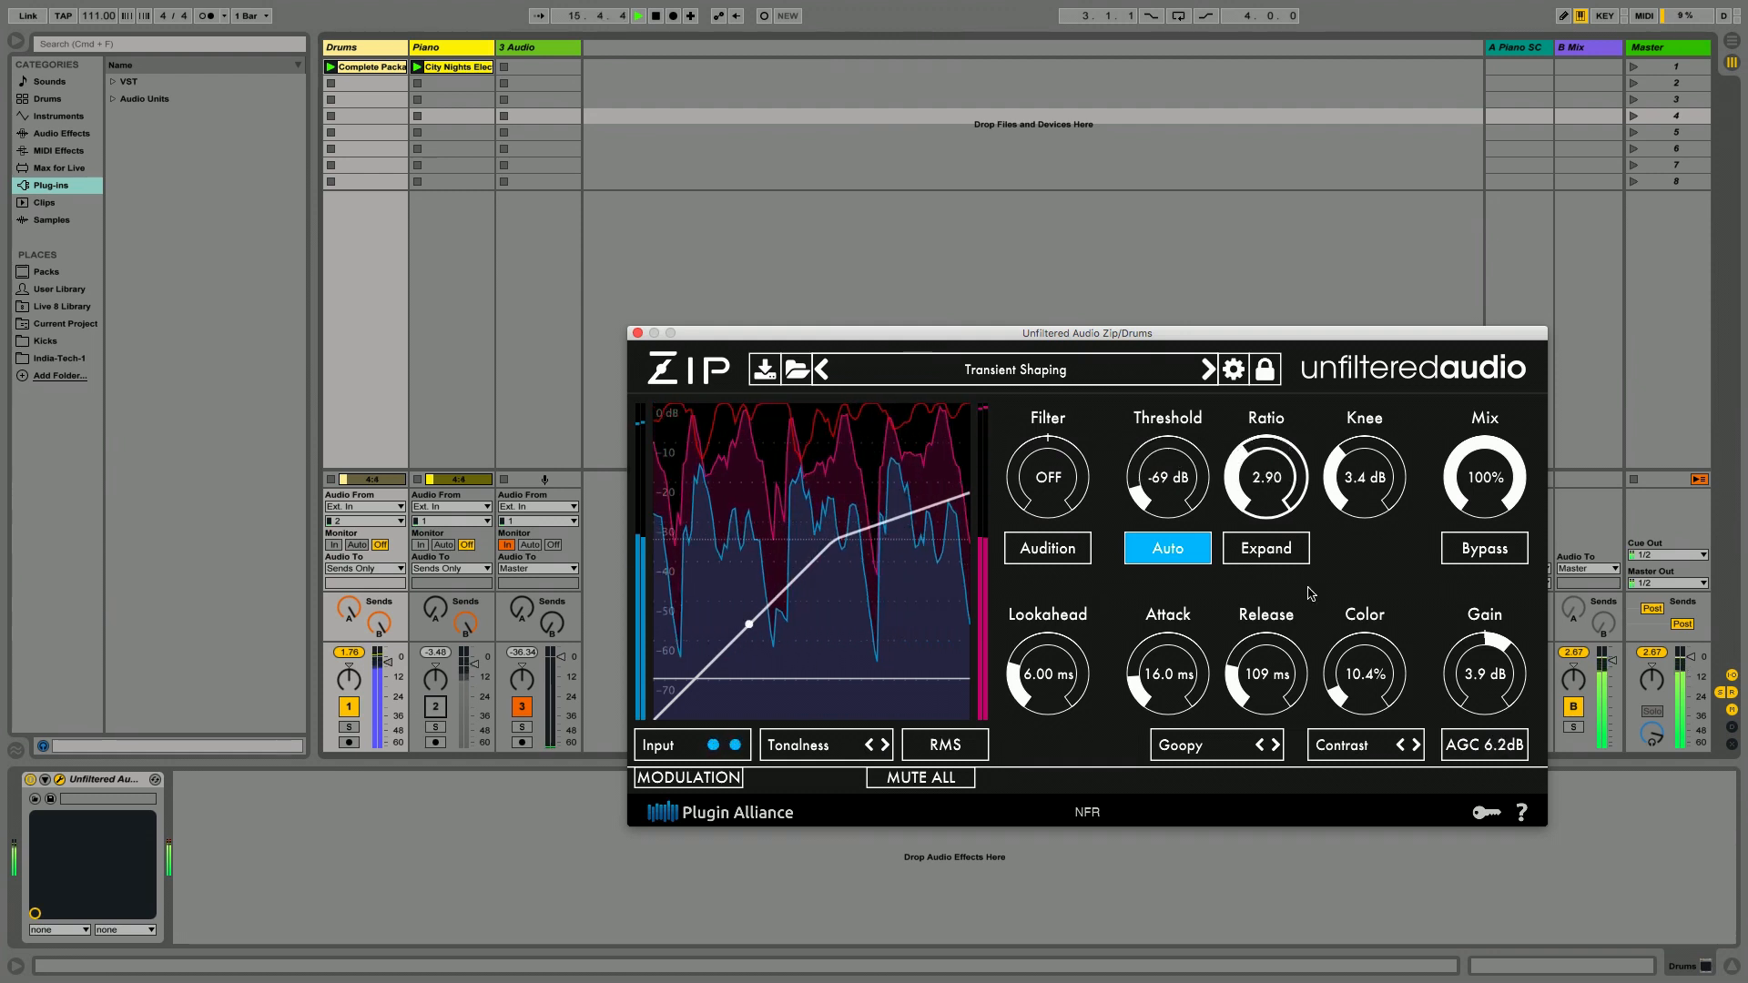
scroll(1168, 676, "up", 5)
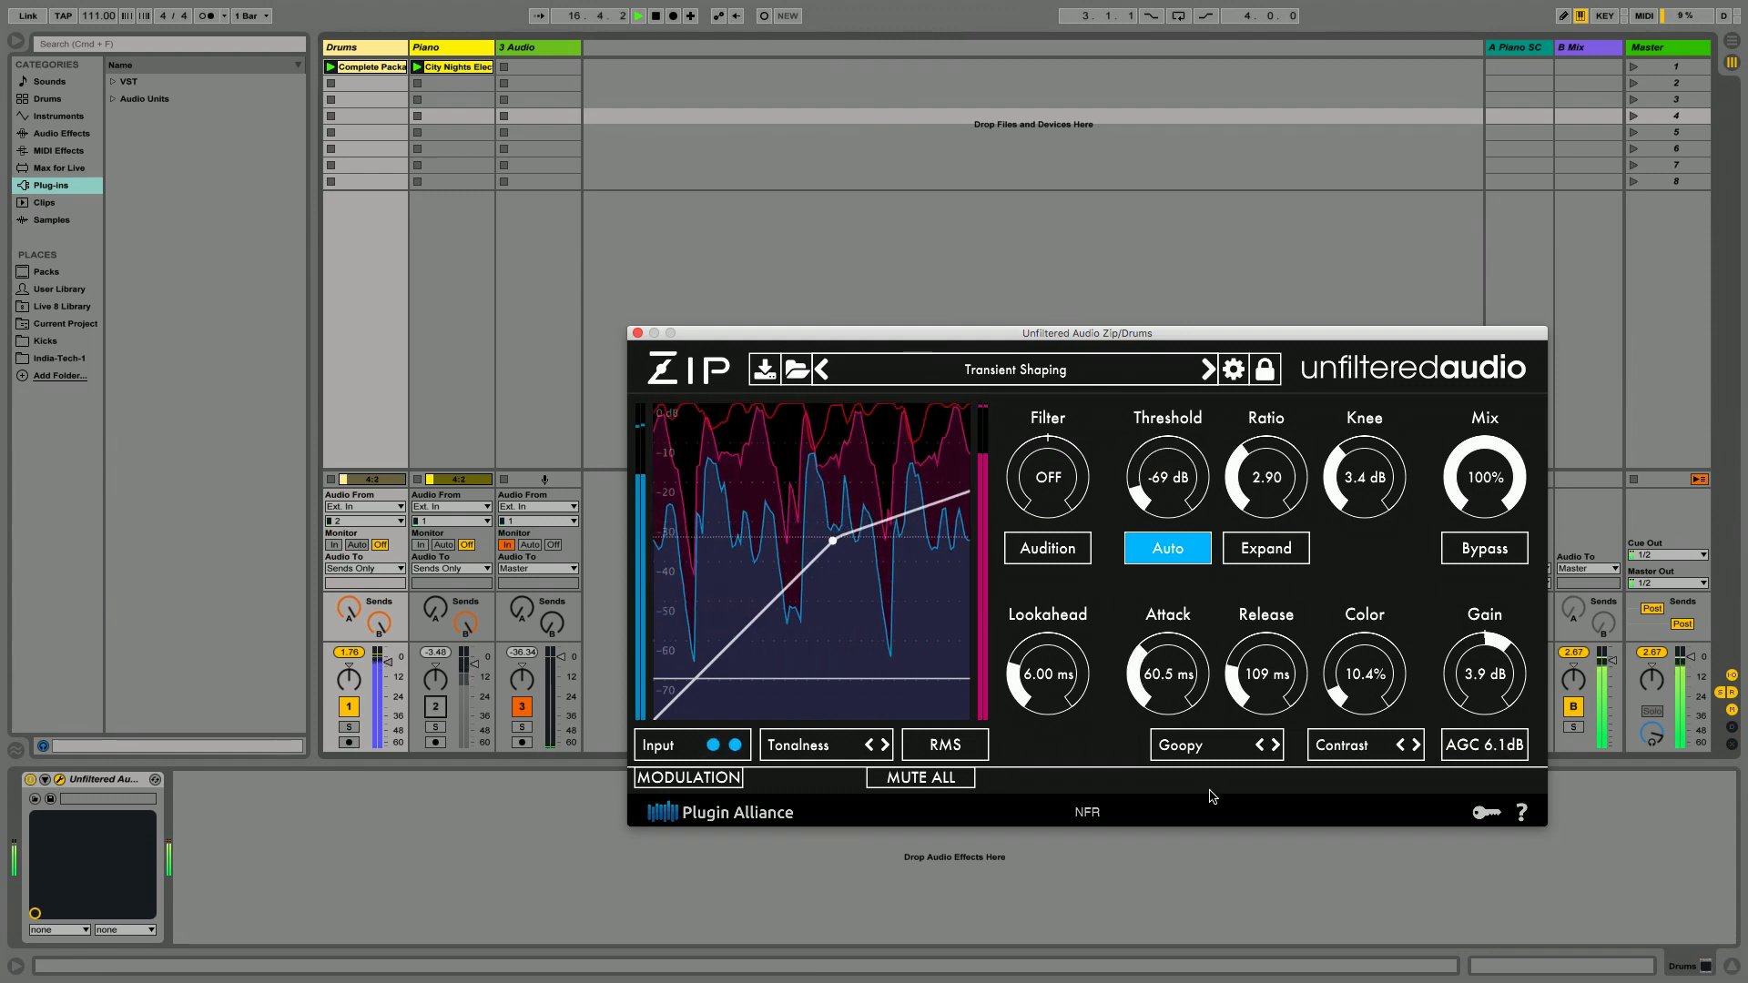
left_click(1194, 757)
left_click(1193, 772)
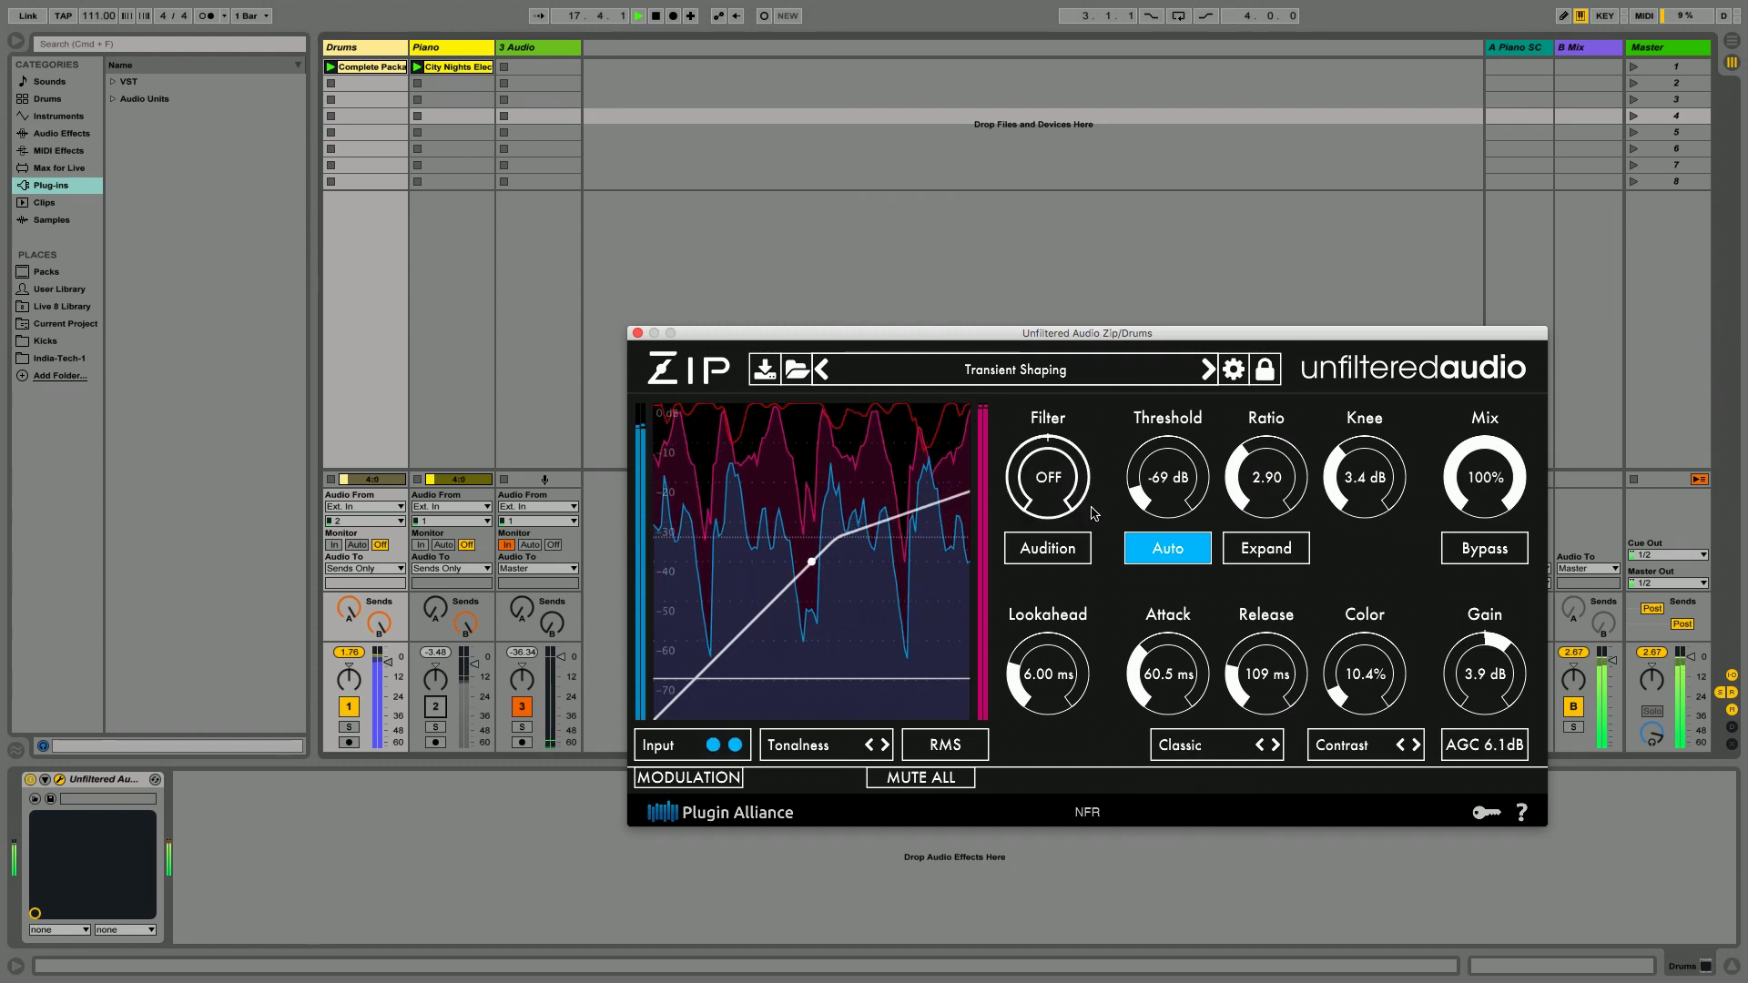
Step: Switch the drum compressor's detection back to Darkness and set the threshold to -38 dB
scroll(1154, 482, "down", 2)
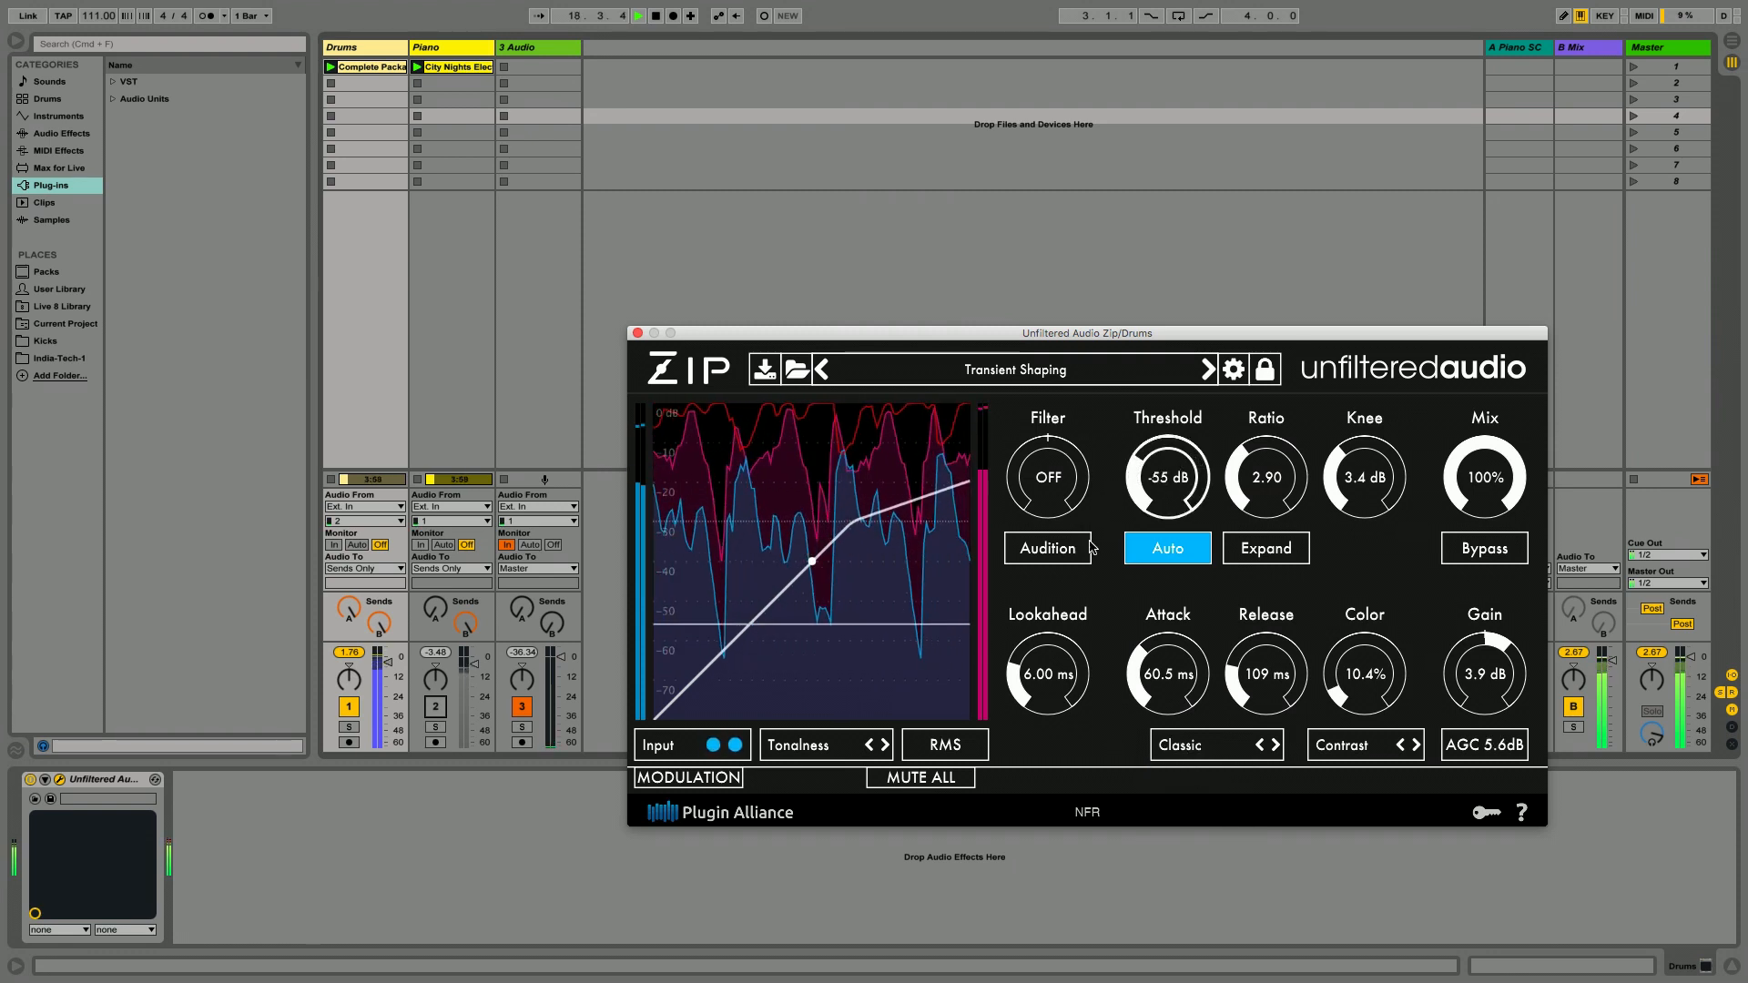
left_click(879, 745)
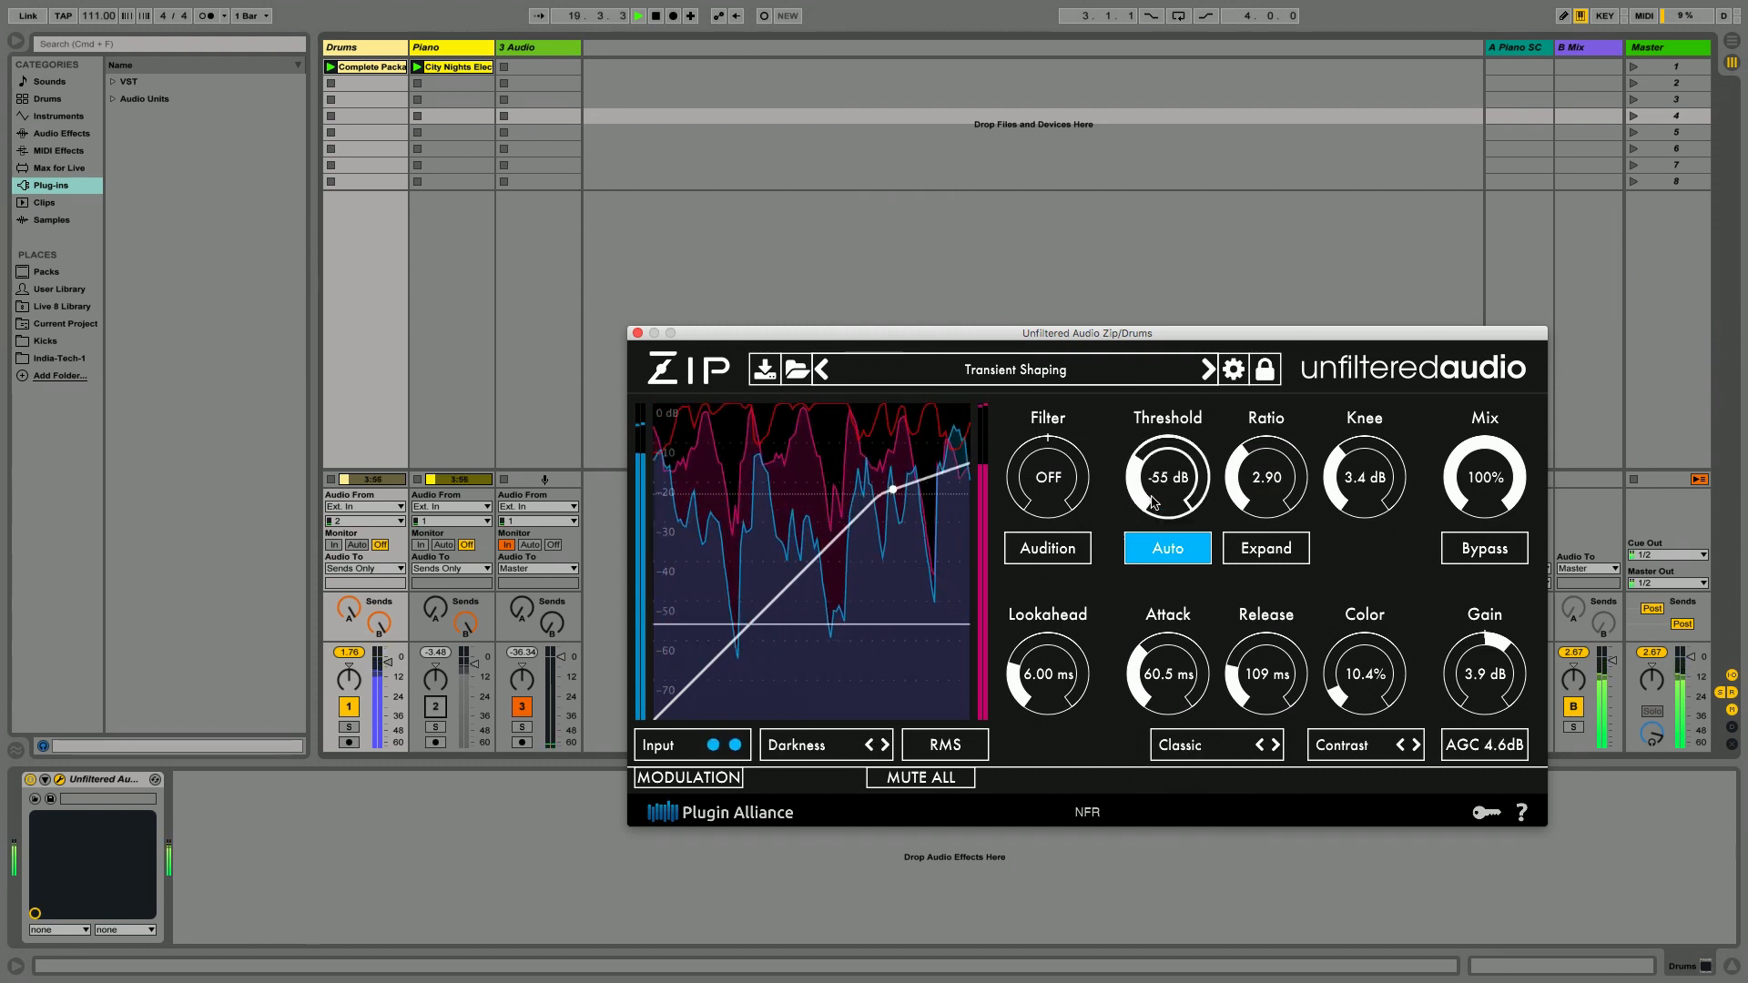
scroll(1165, 494, "up", 4)
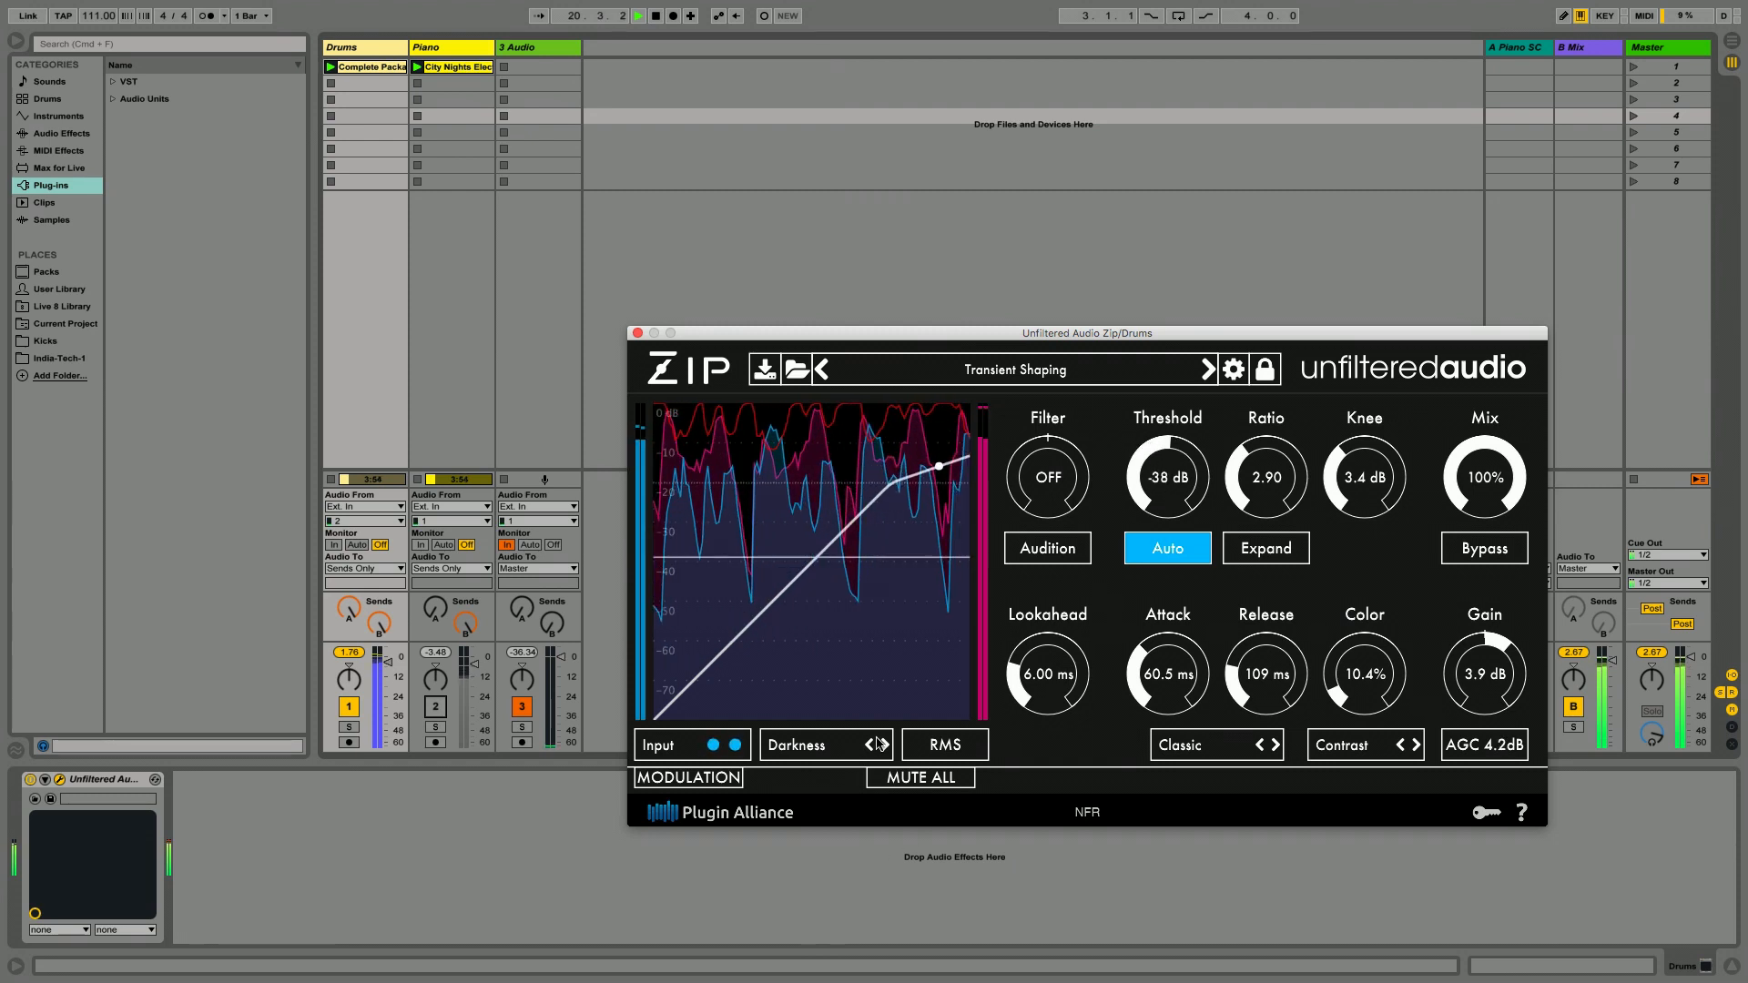
Step: Shorten the drum compressor's attack to 8.59 ms and its release to 13.8 ms
scroll(1188, 669, "down", 5)
scroll(1284, 655, "down", 5)
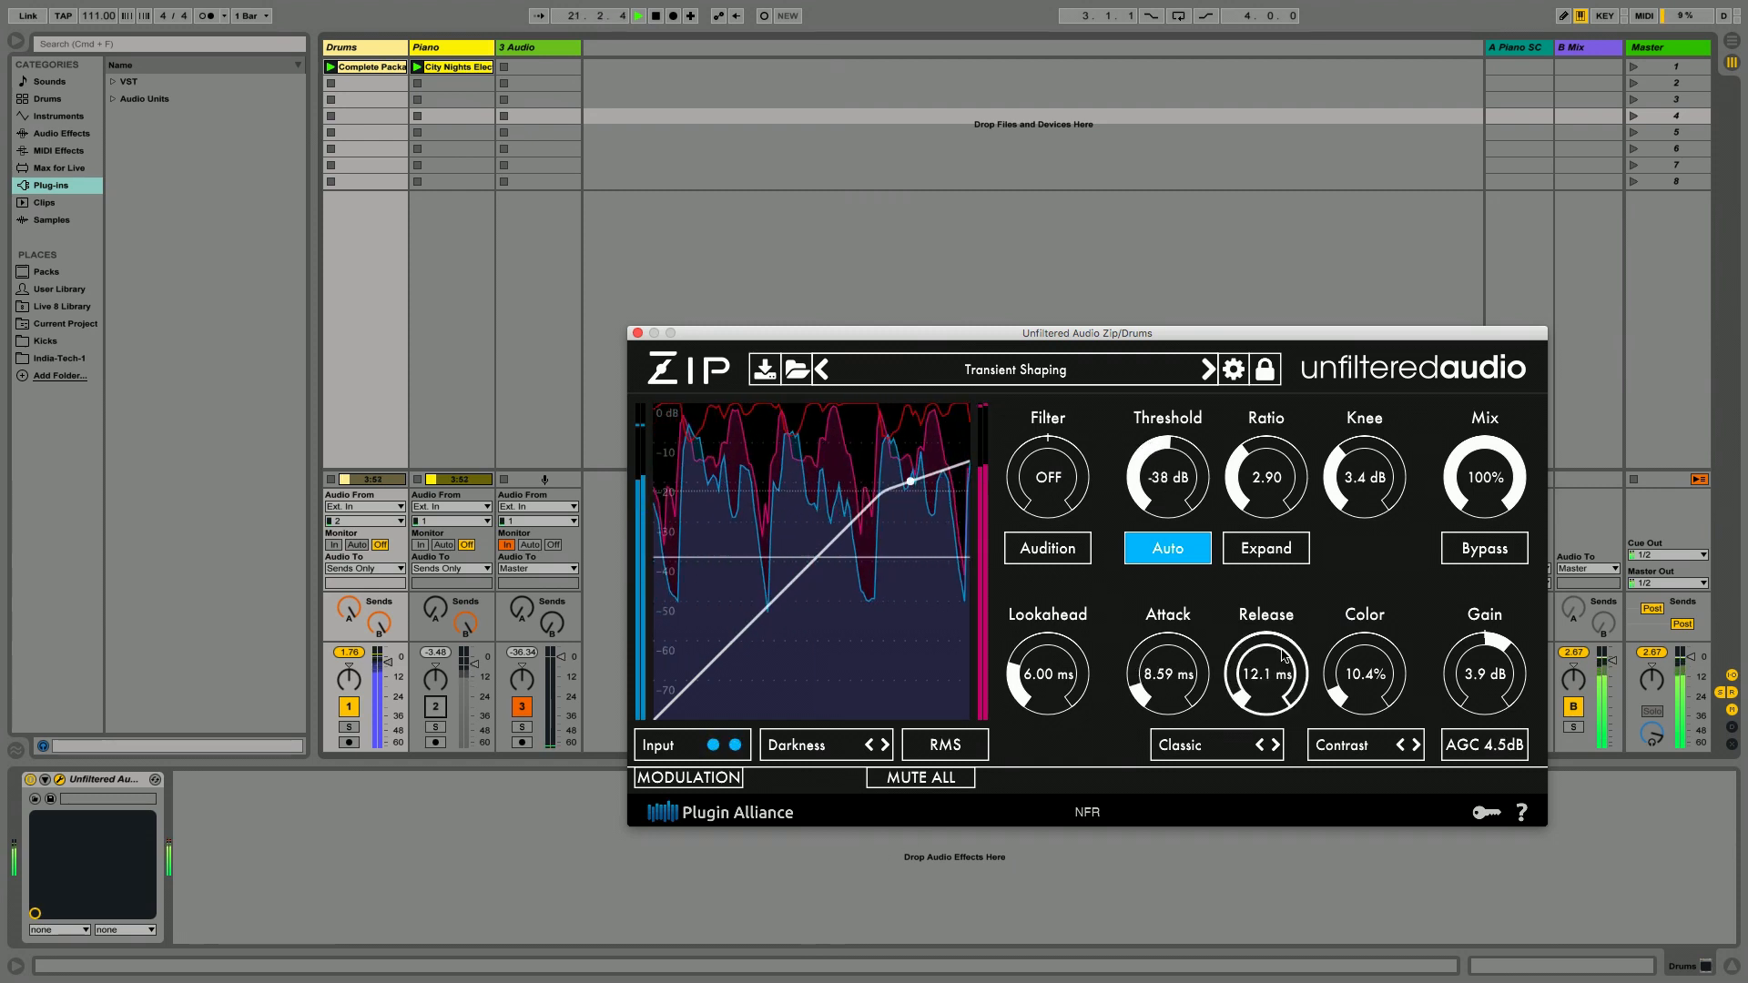
scroll(1284, 655, "up", 2)
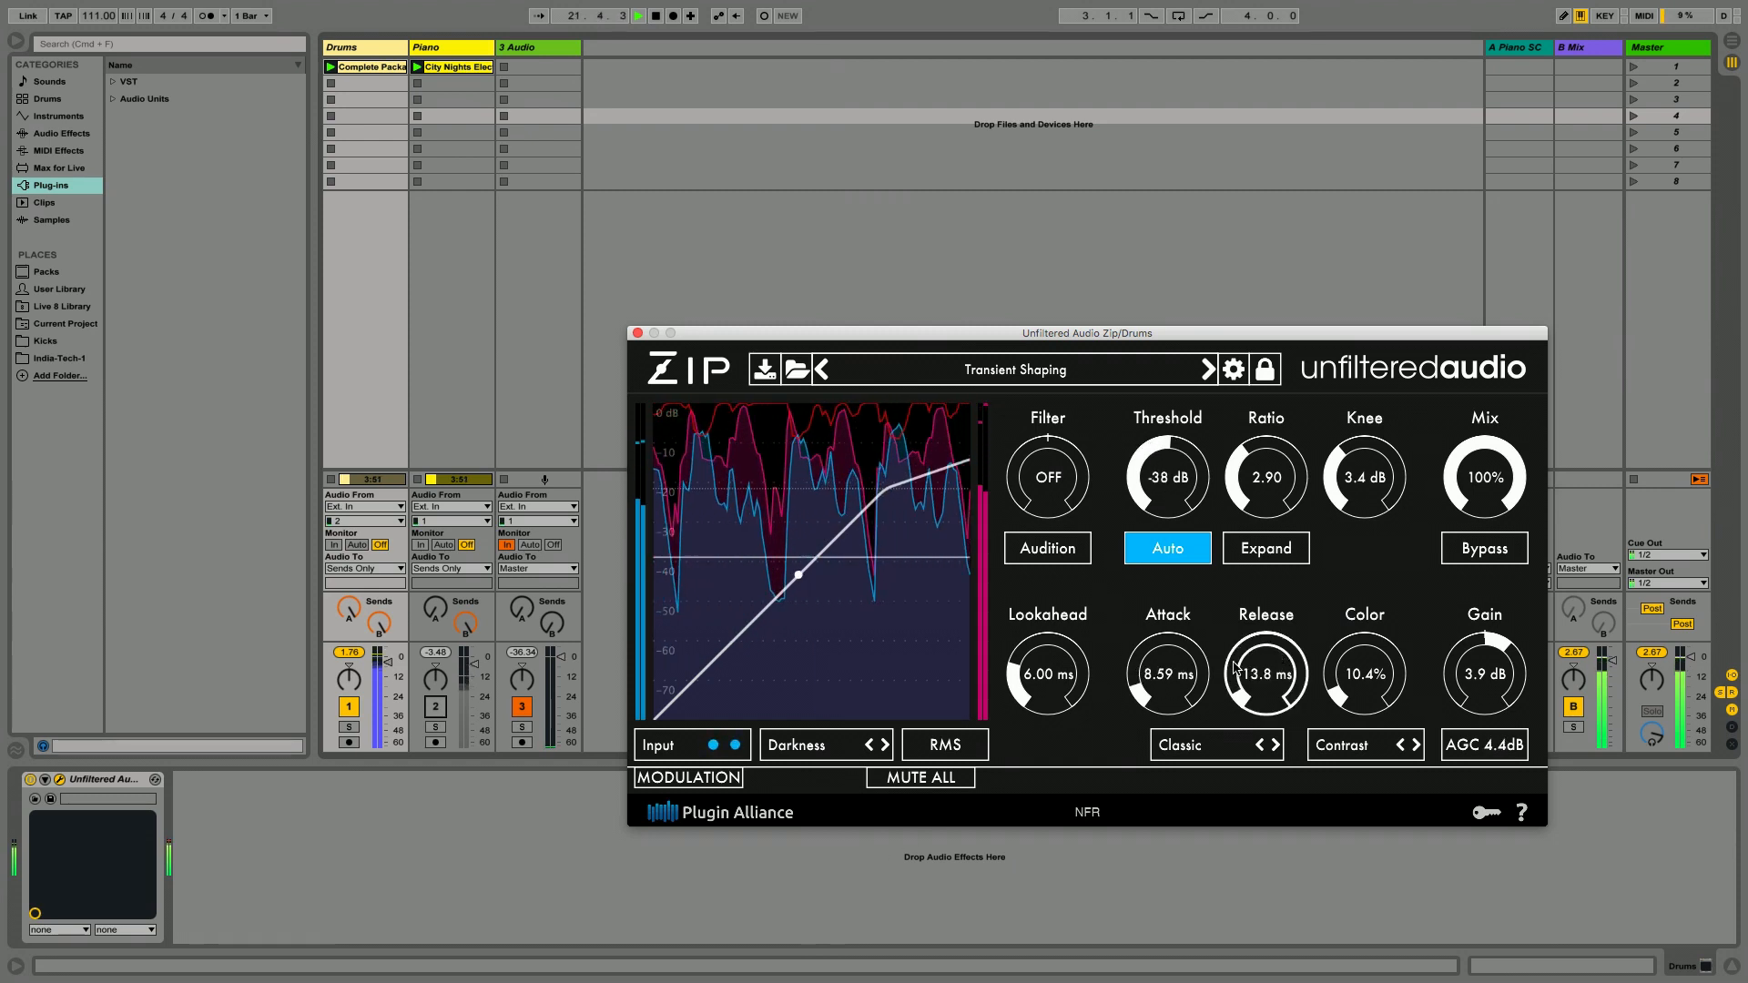
Step: Set the drum compressor to Brightness detection with threshold -47 dB, ratio 6.11, knee 4.1 dB and attack 19.3 ms
left_click(880, 748)
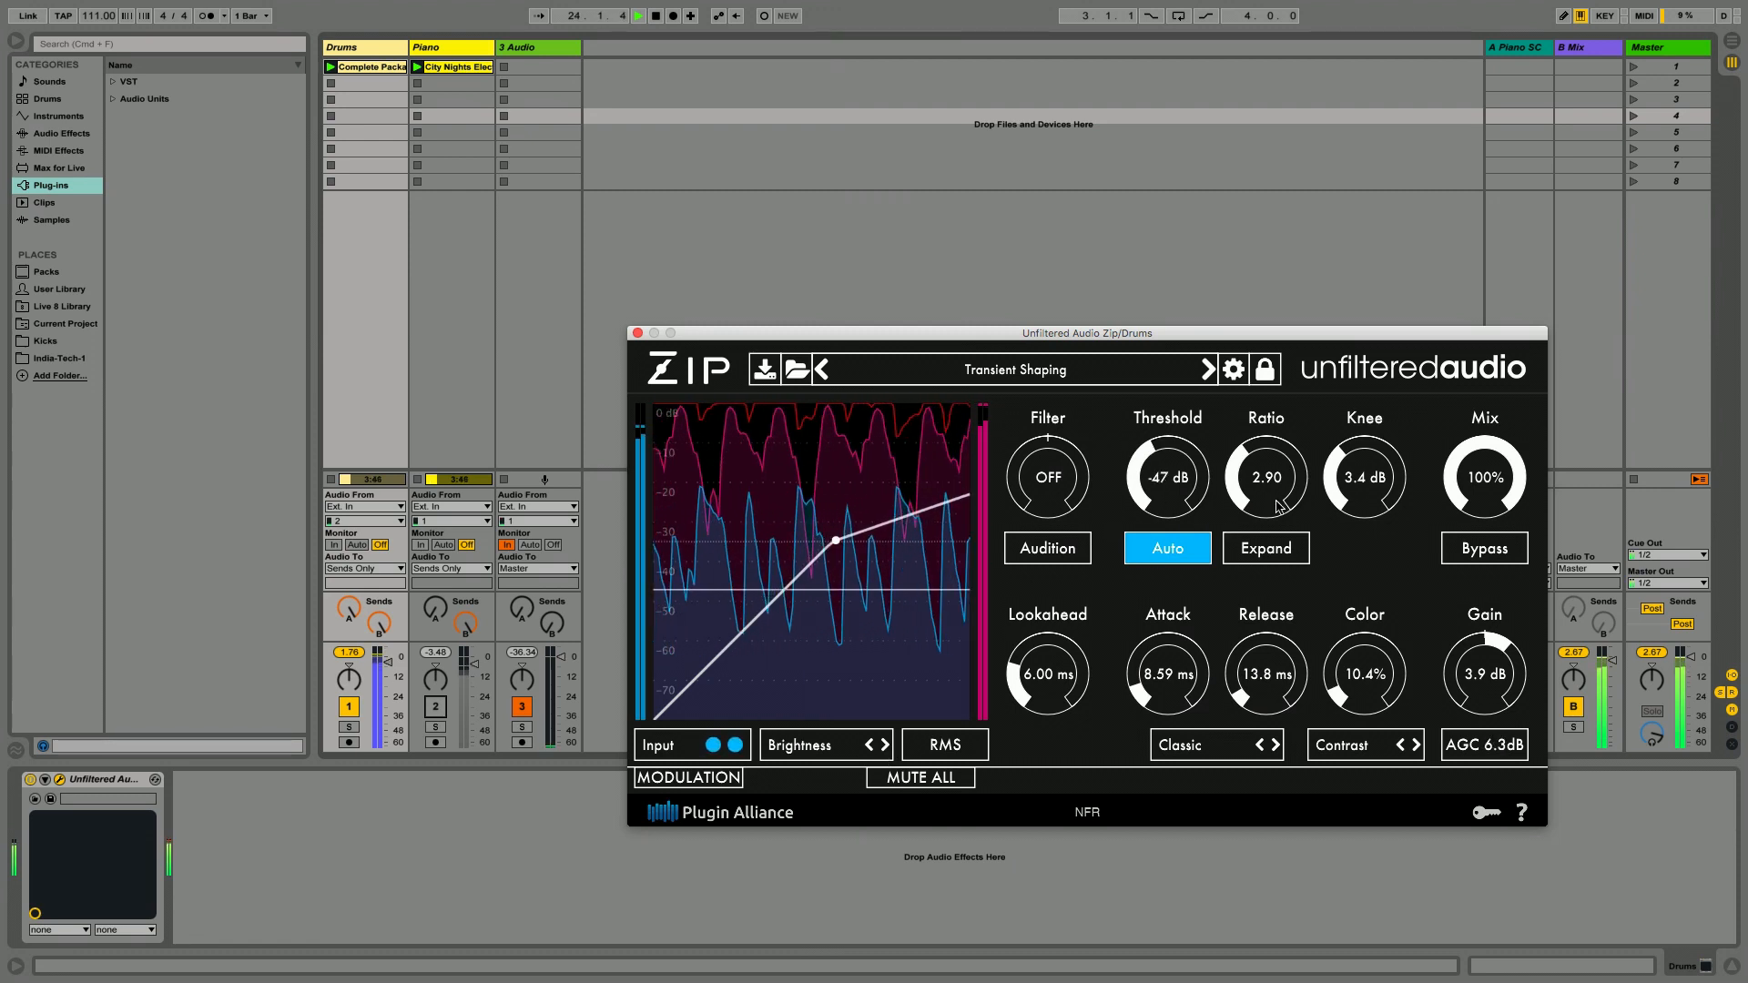
scroll(1296, 480, "up", 3)
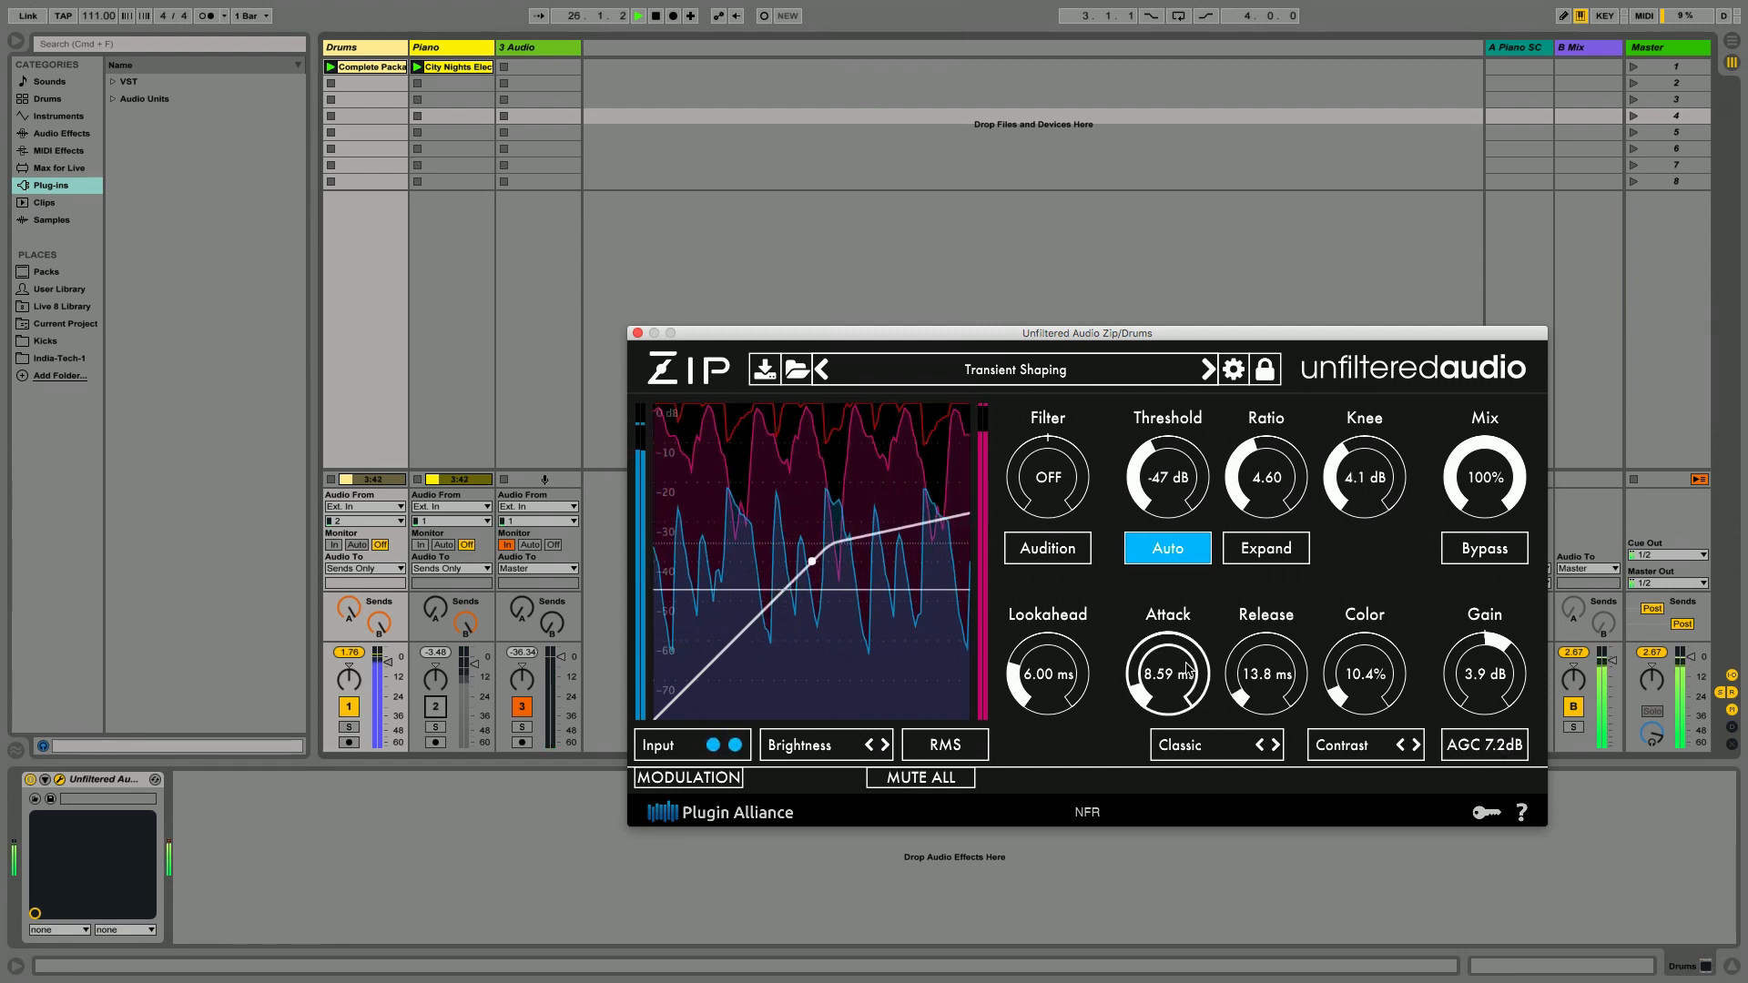
left_click_drag(1266, 491, 1271, 472)
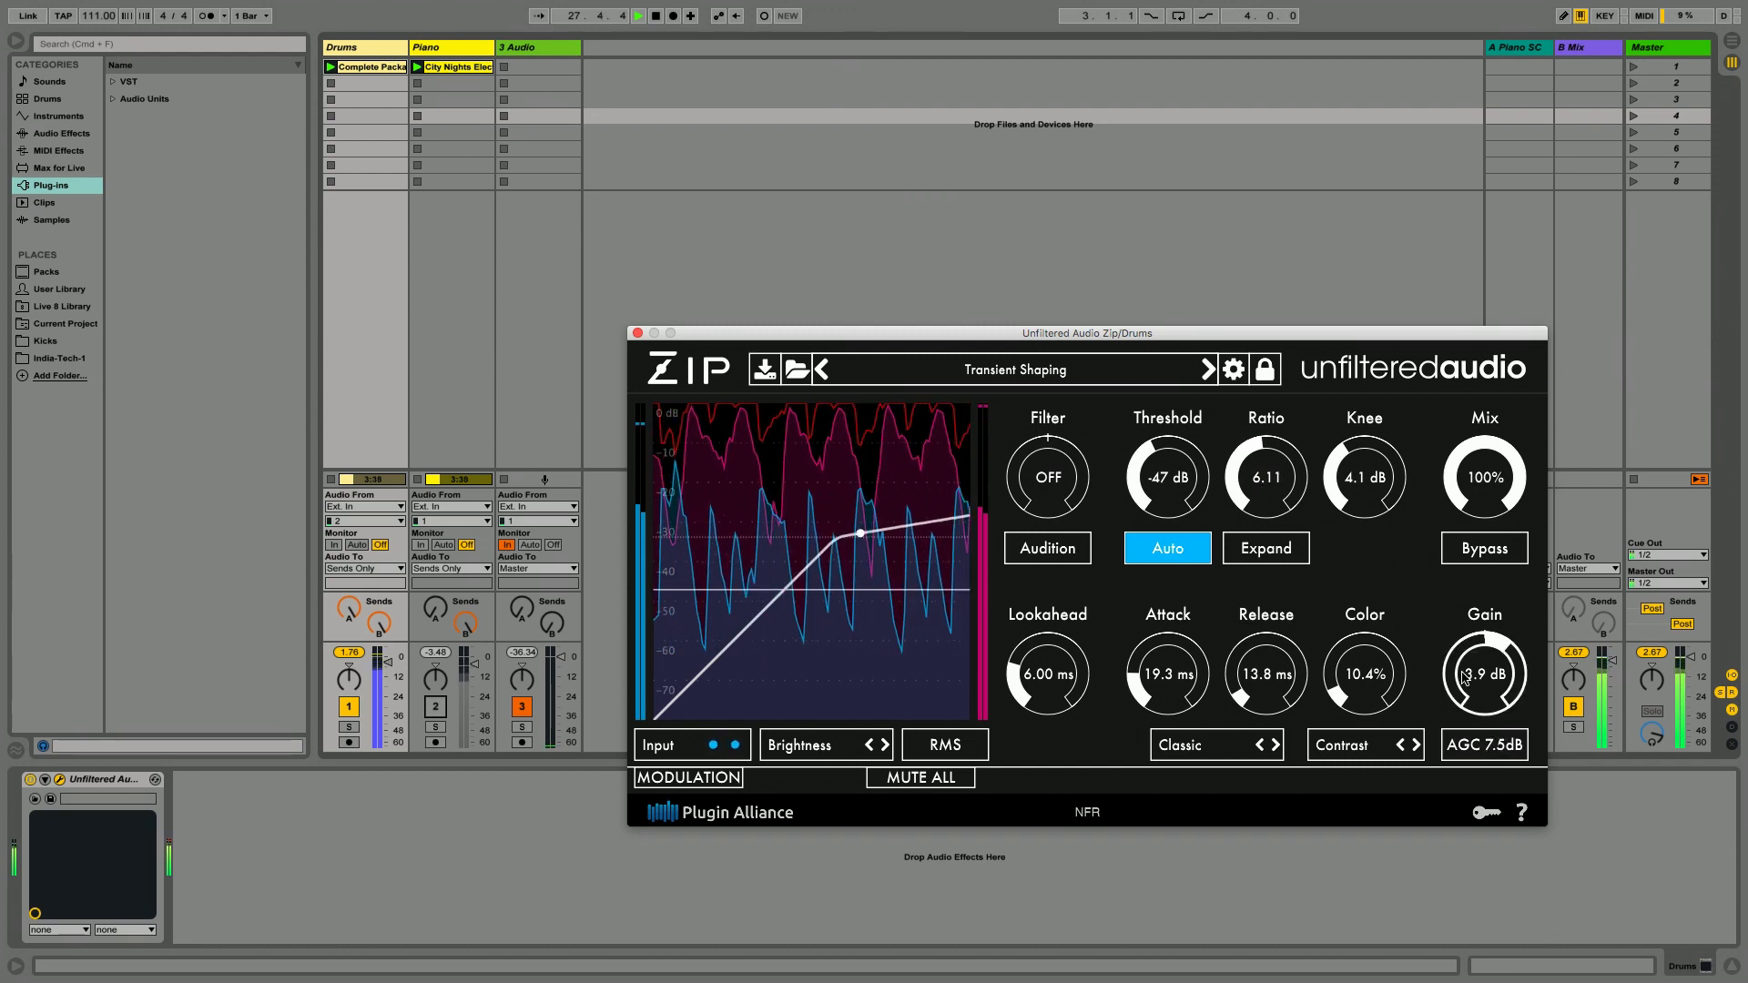
Step: Reactivate the Piano track, stop playback, and show the Piano track's Zip
left_click(436, 707)
left_click(501, 858)
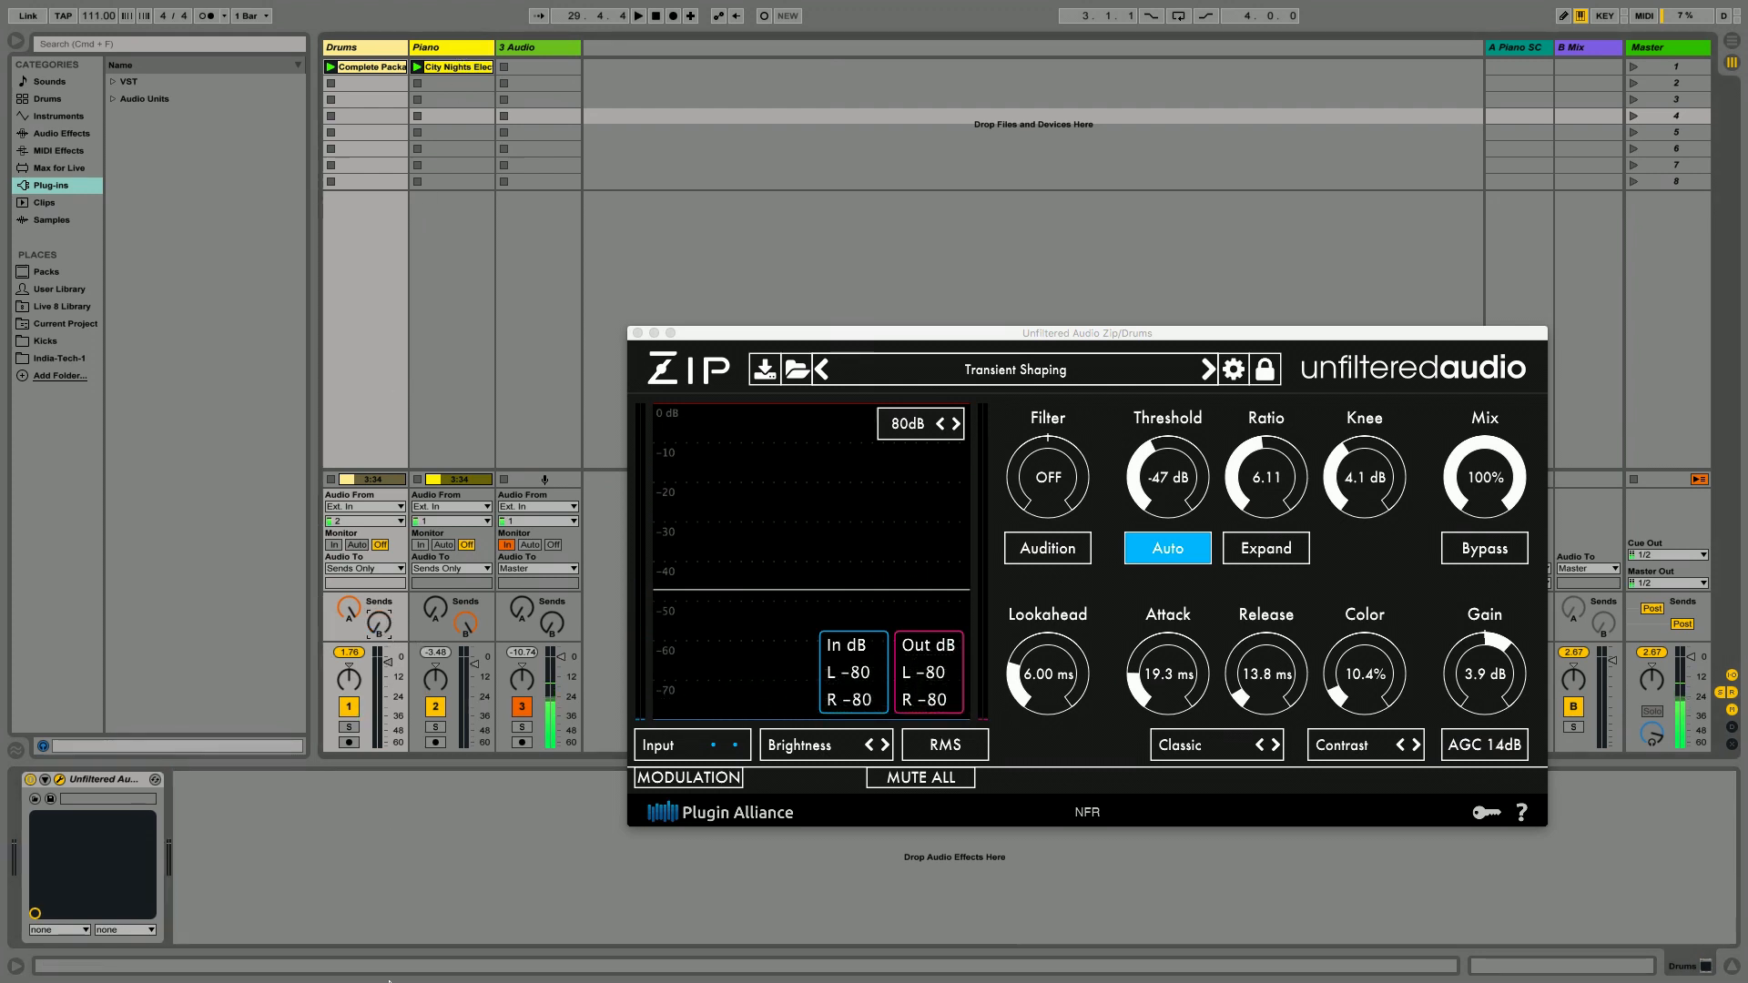
left_click(430, 50)
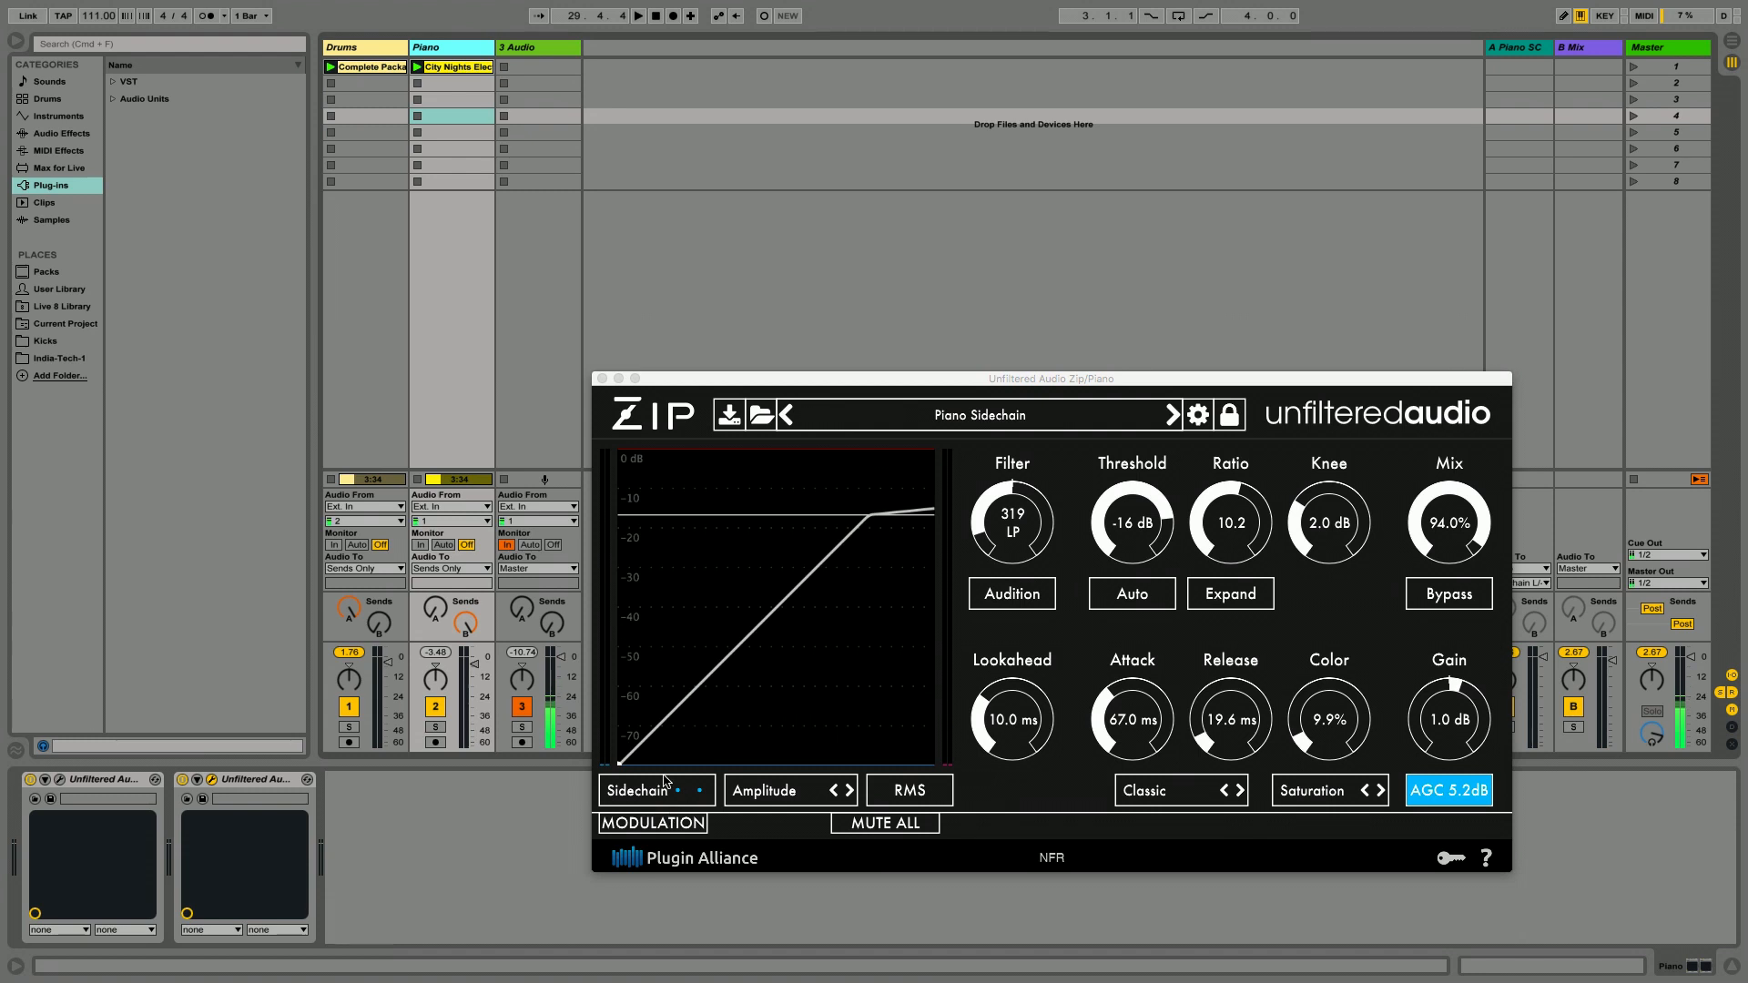
Step: Audition the drums with the Piano track deactivated, and bring the piano back in to hear the sidechain compression
left_click(435, 707)
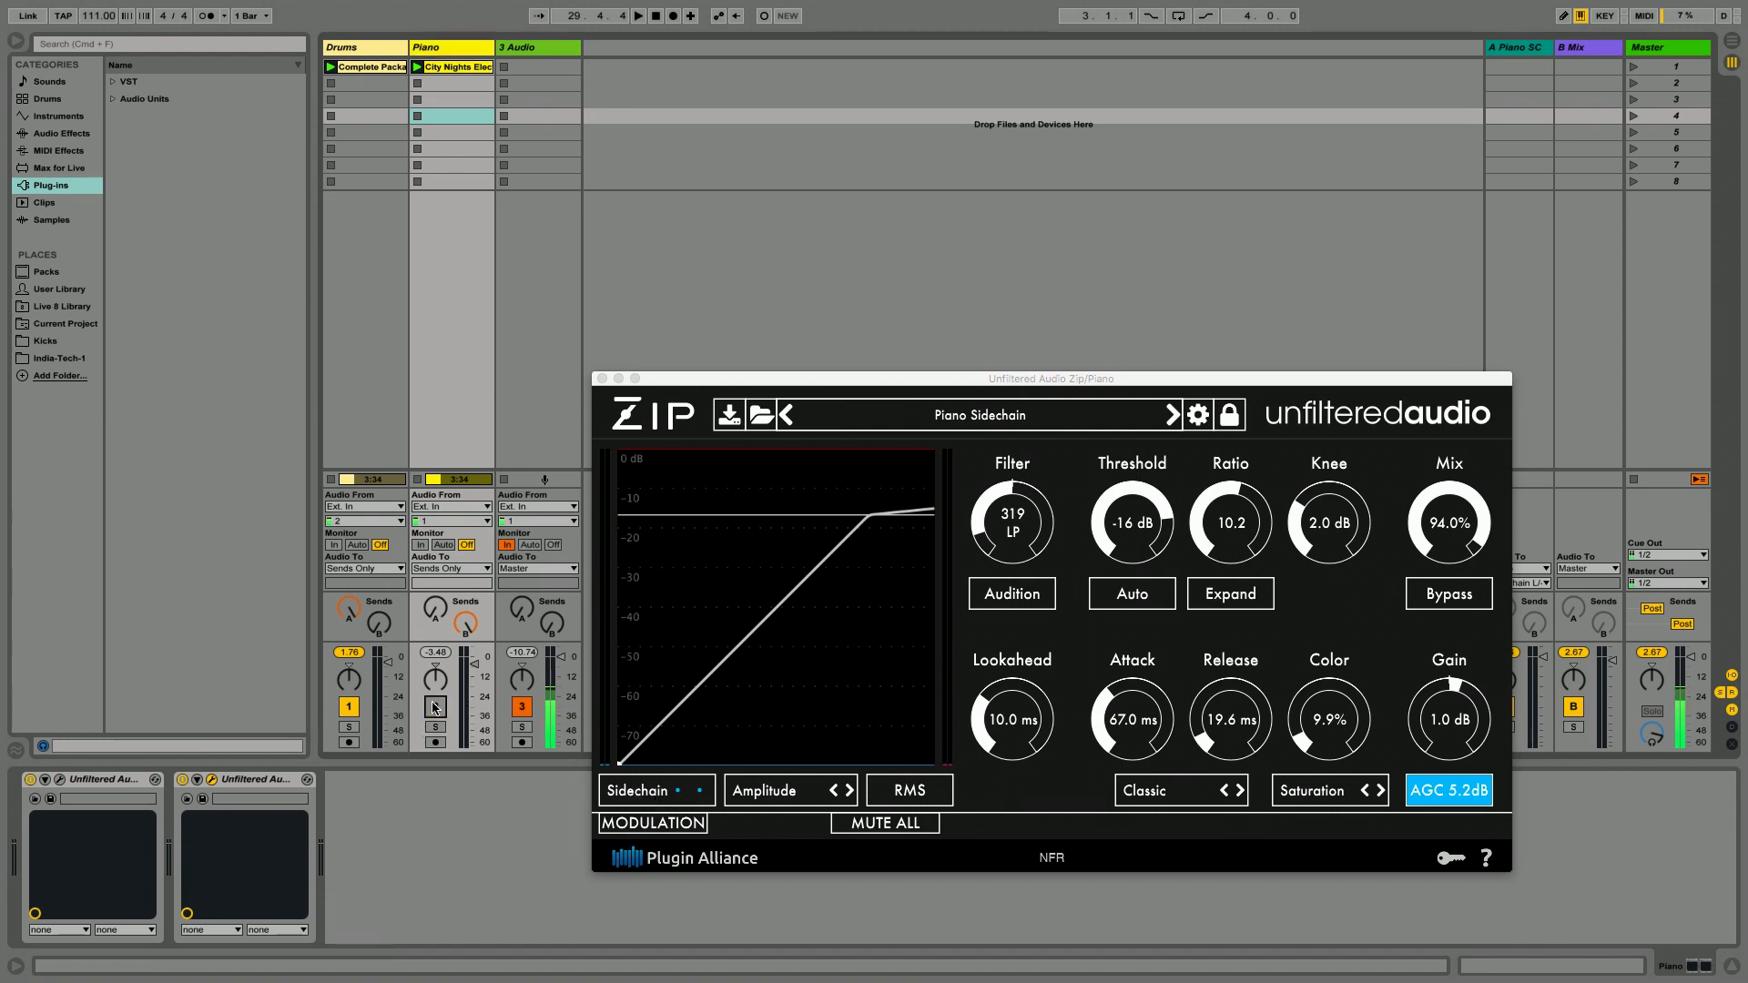
left_click(458, 852)
key("space")
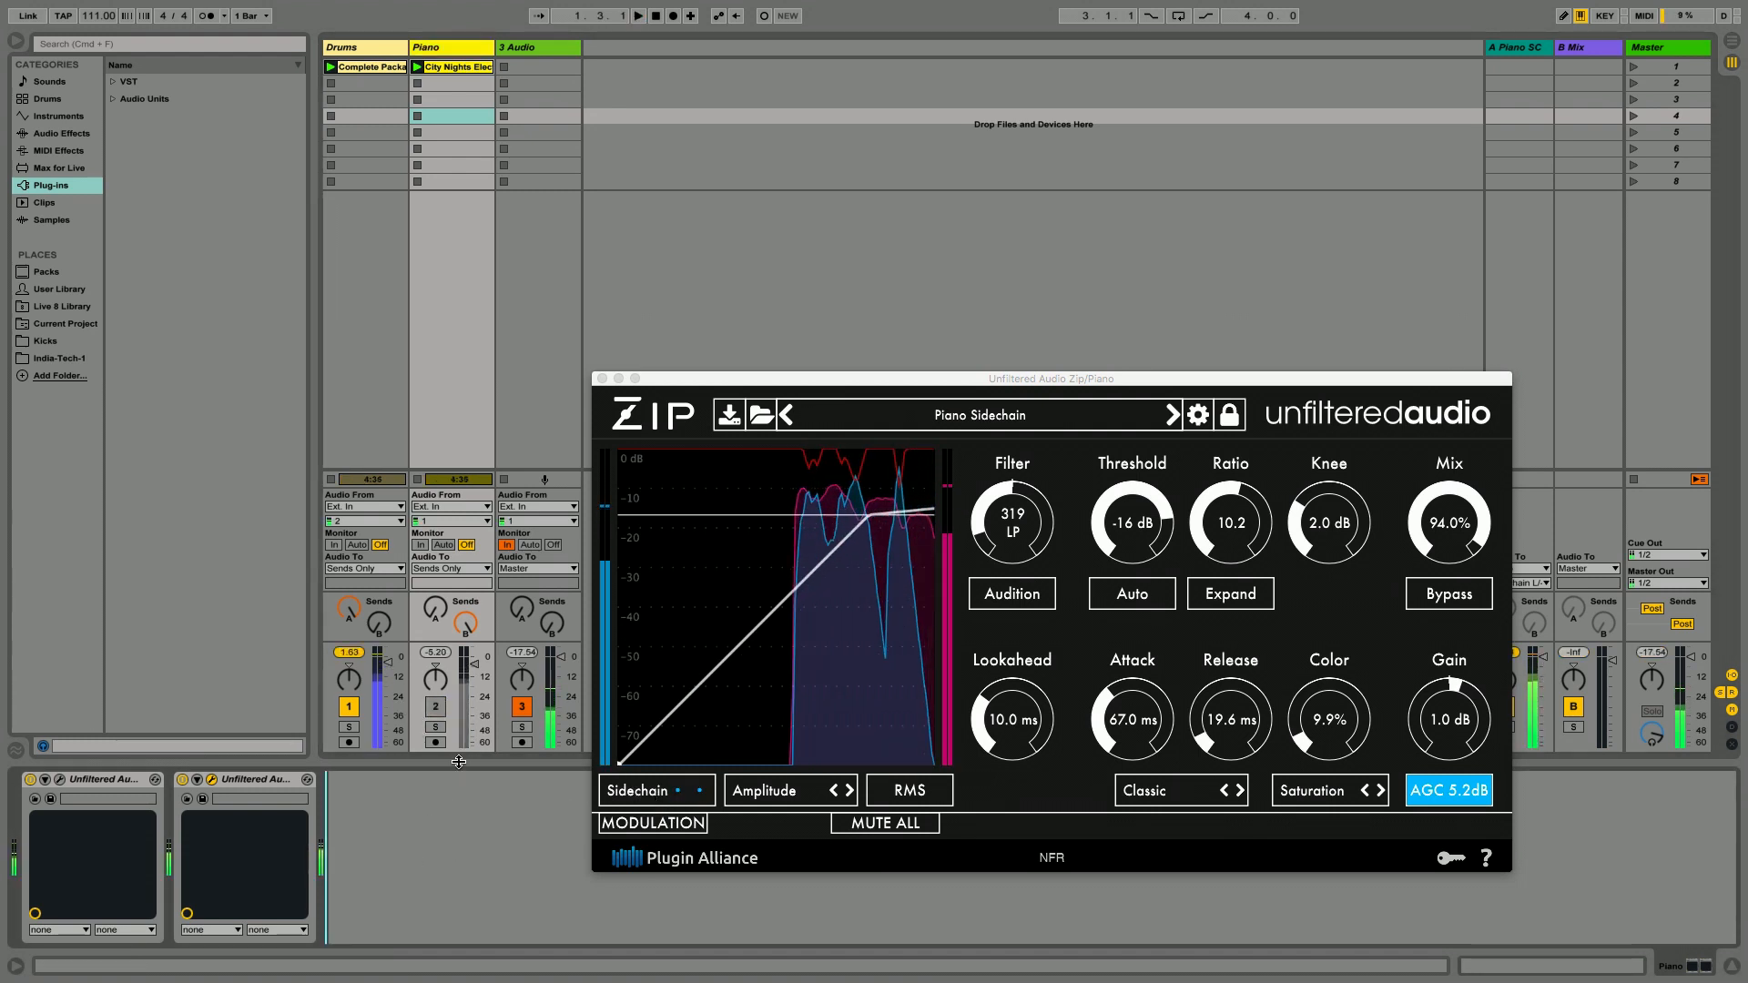
left_click(436, 707)
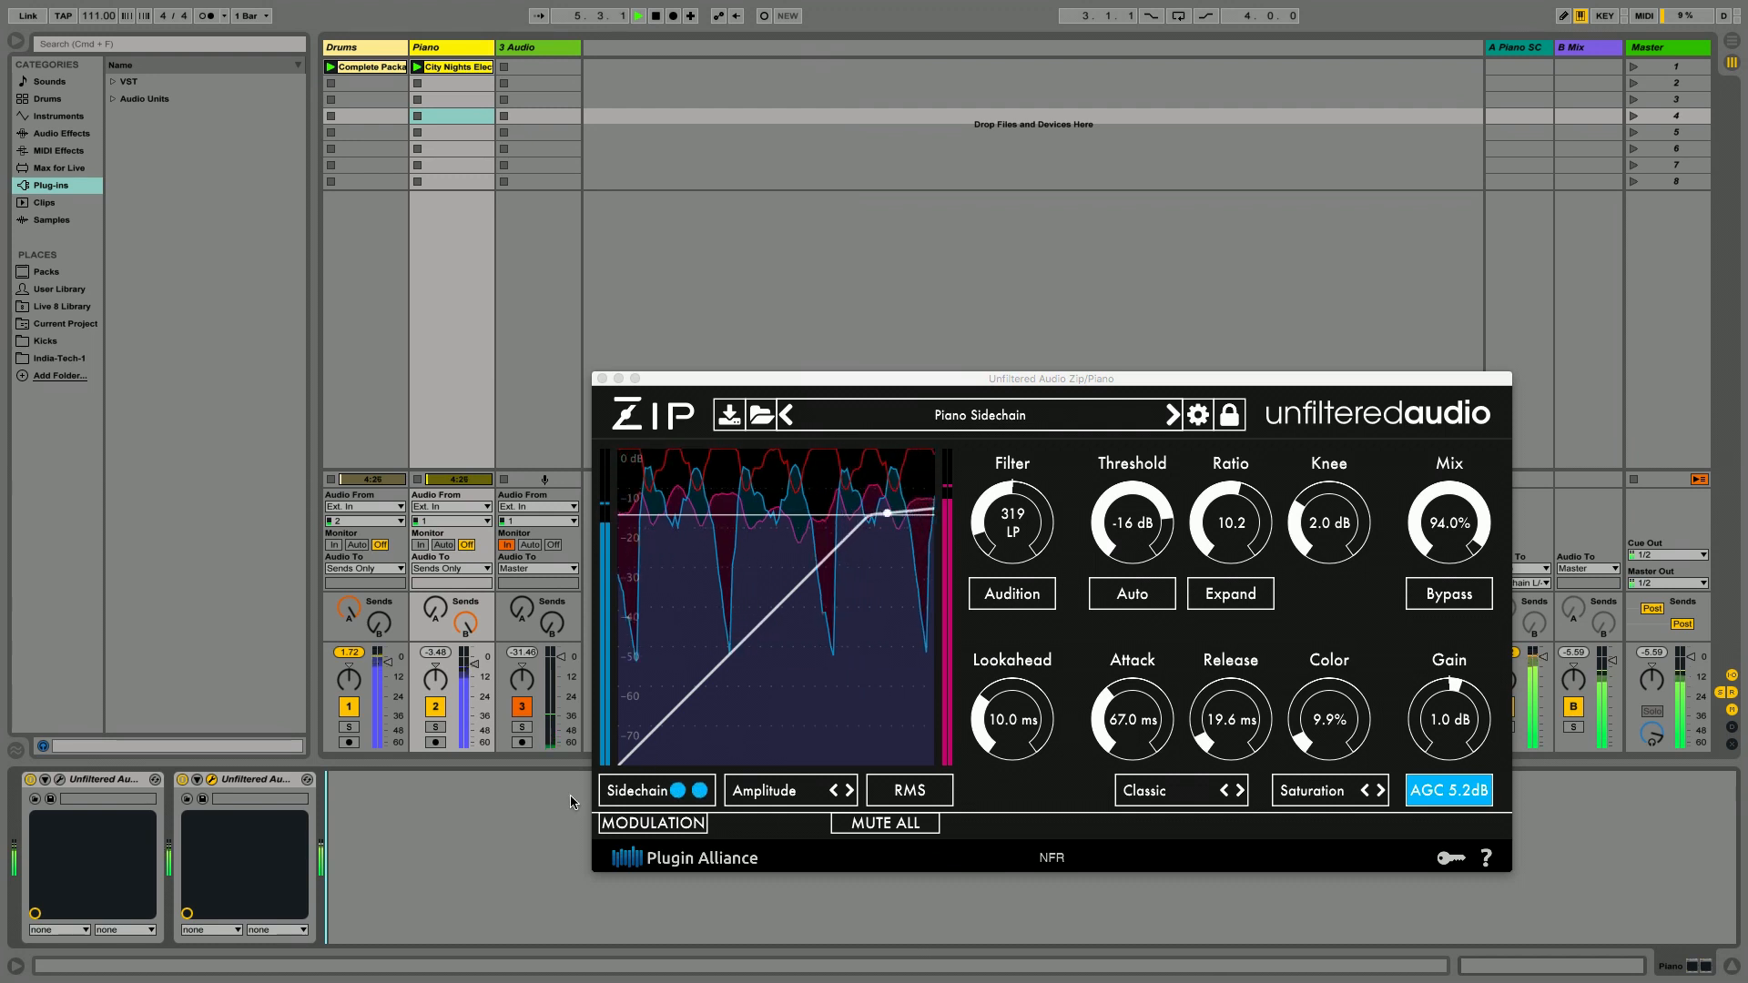
Step: Stop playback, bypass the piano's Zip and play the loop, and disable the bypass to compare the piano with and without compression
key("space")
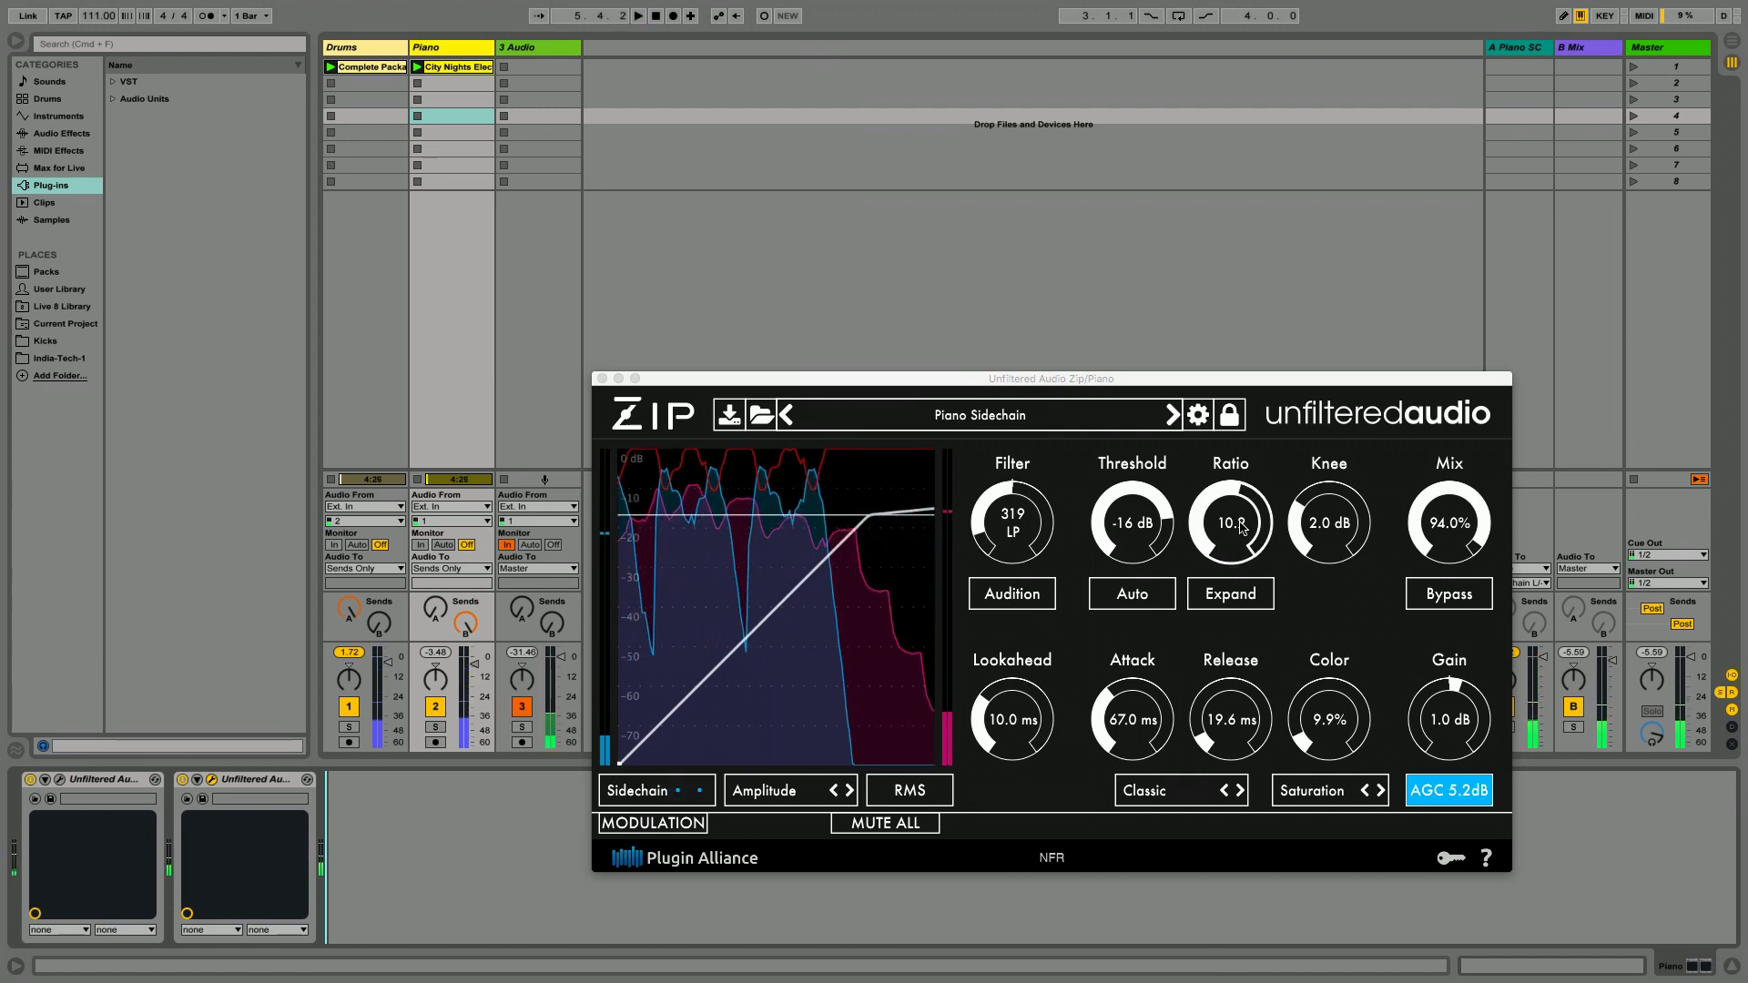
left_click(1450, 593)
left_click(549, 802)
key("space")
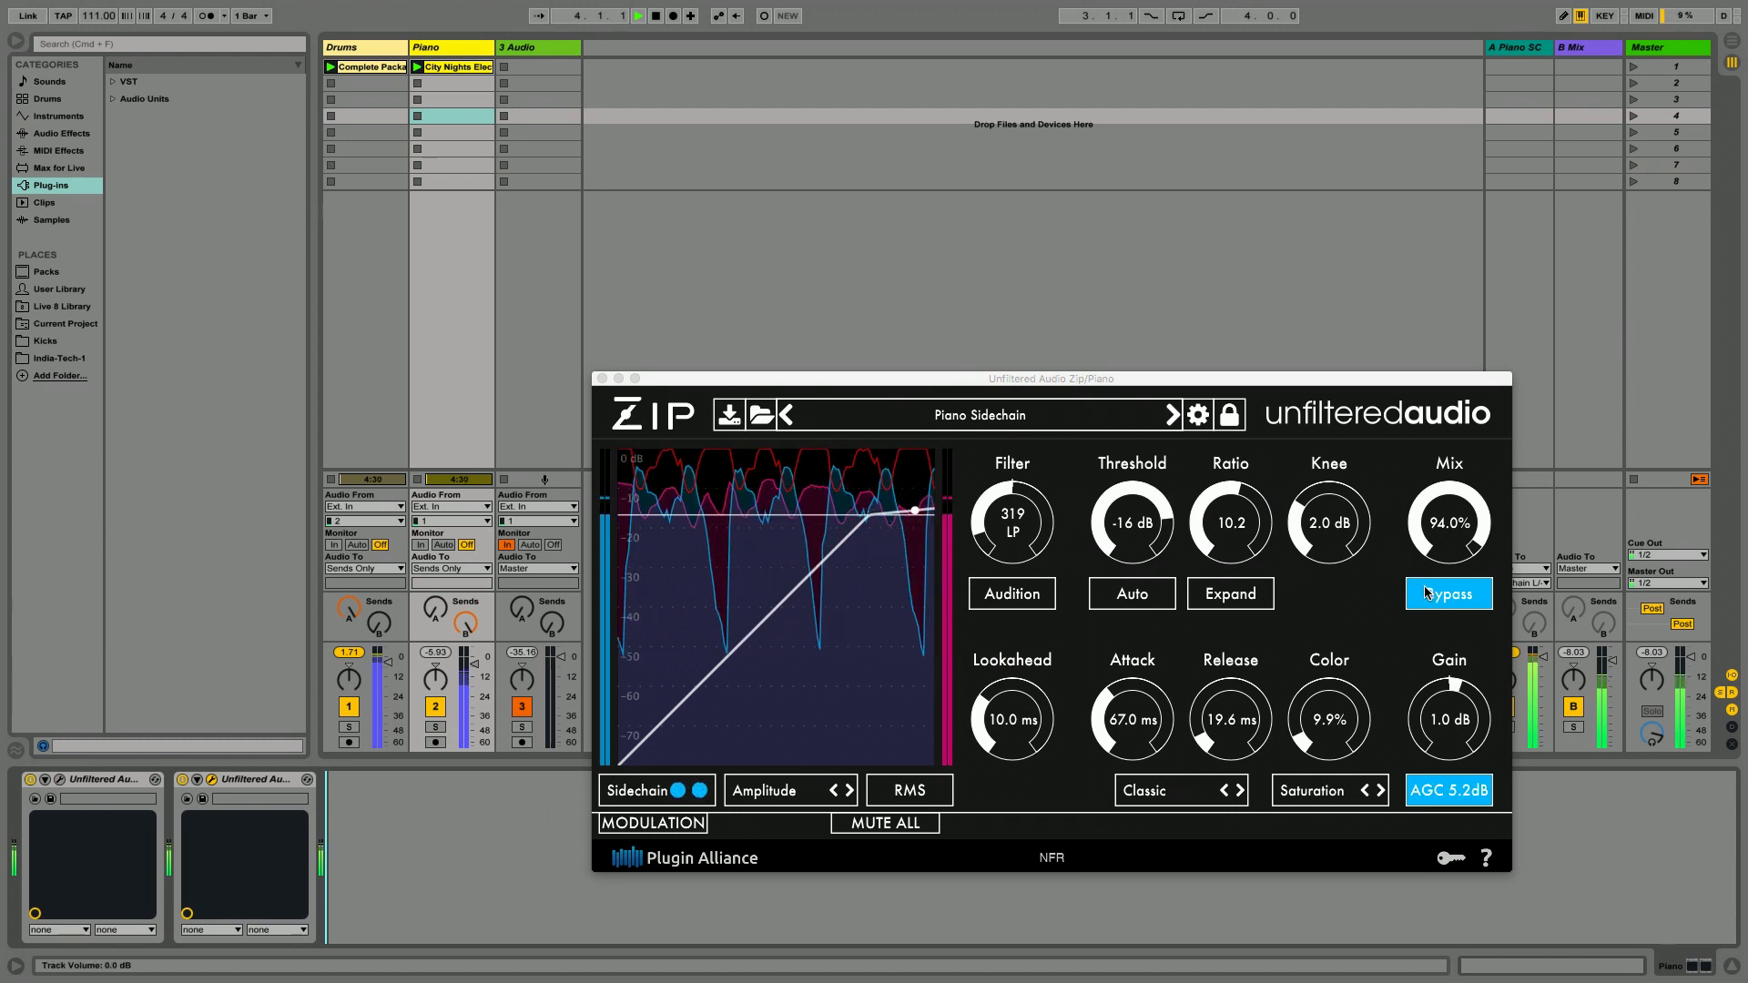
left_click(1443, 610)
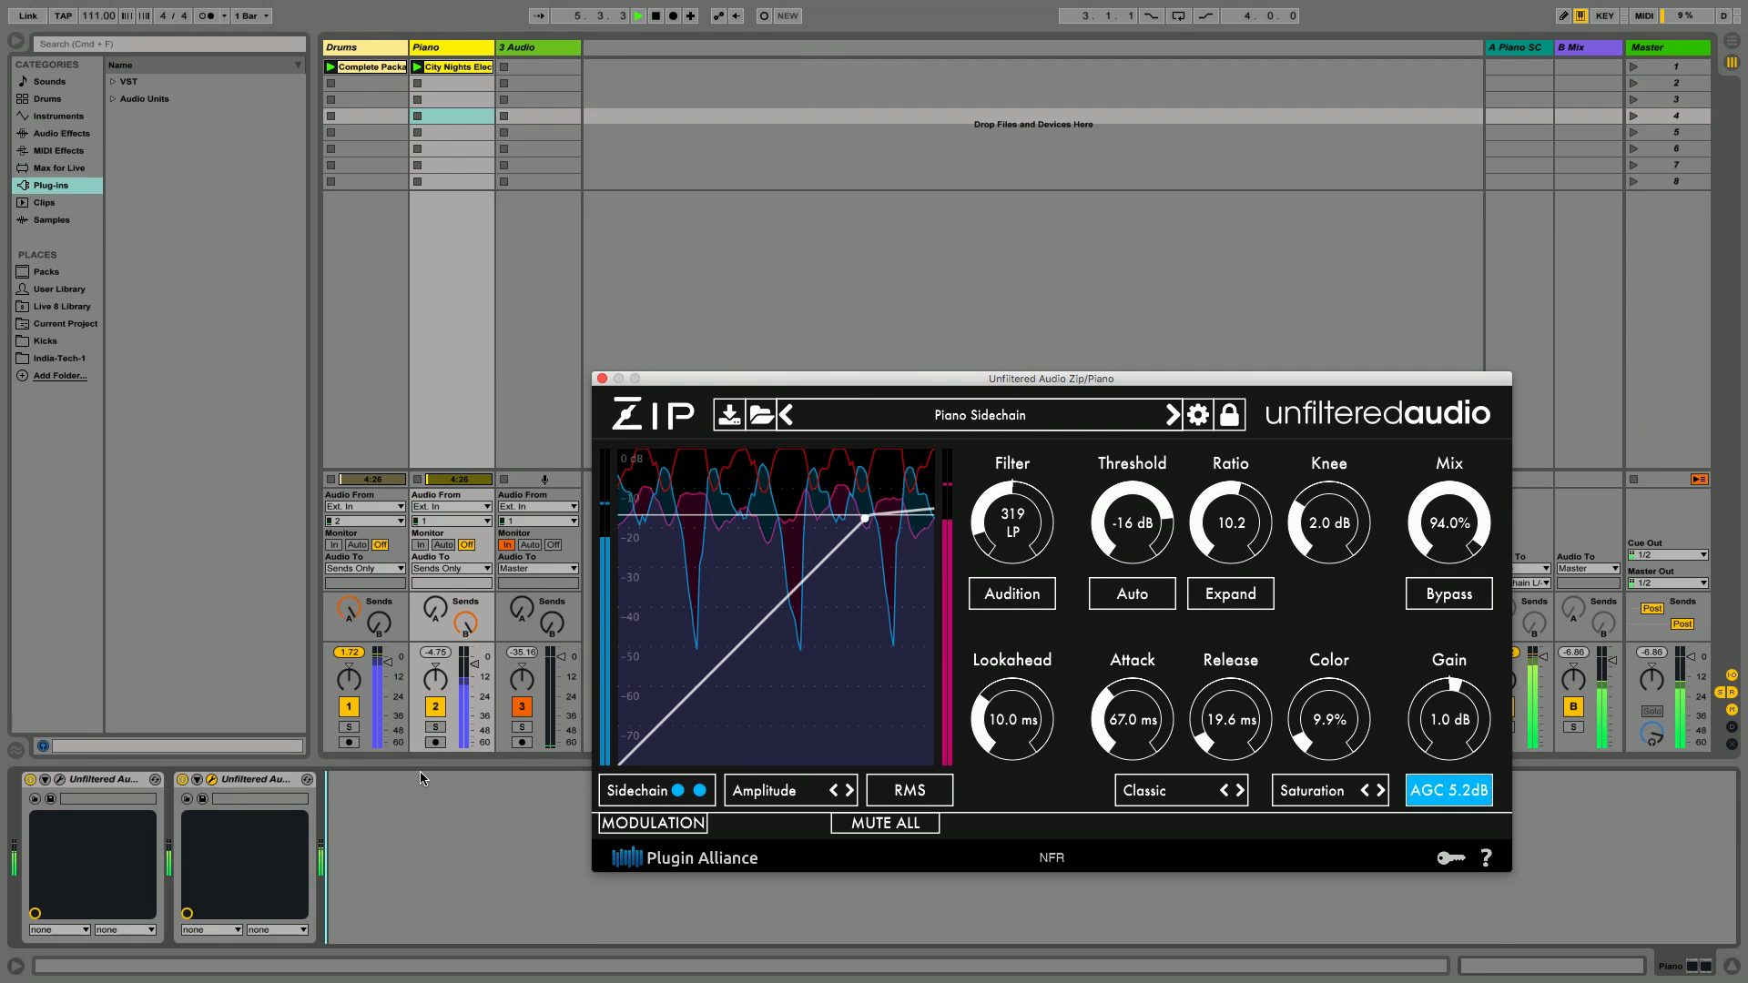
Step: Audition the loop while raising and lowering the Drums track's send to B Mix, and stop playback
left_click(378, 622)
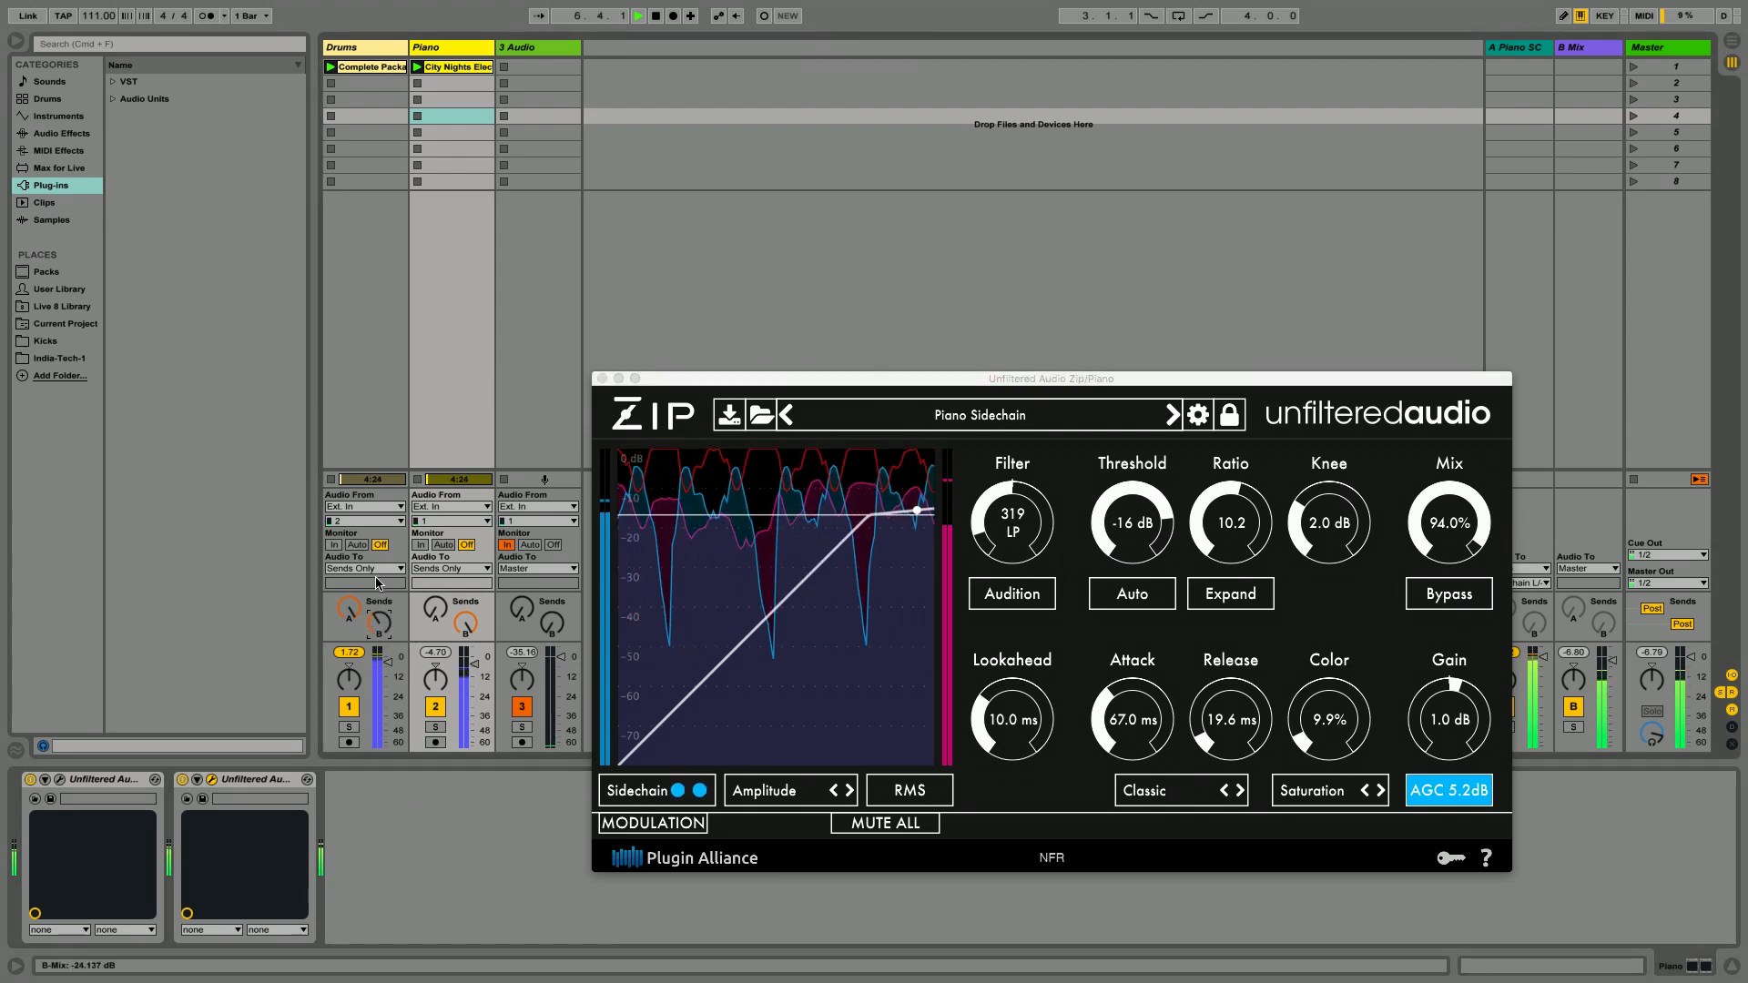
left_click(490, 784)
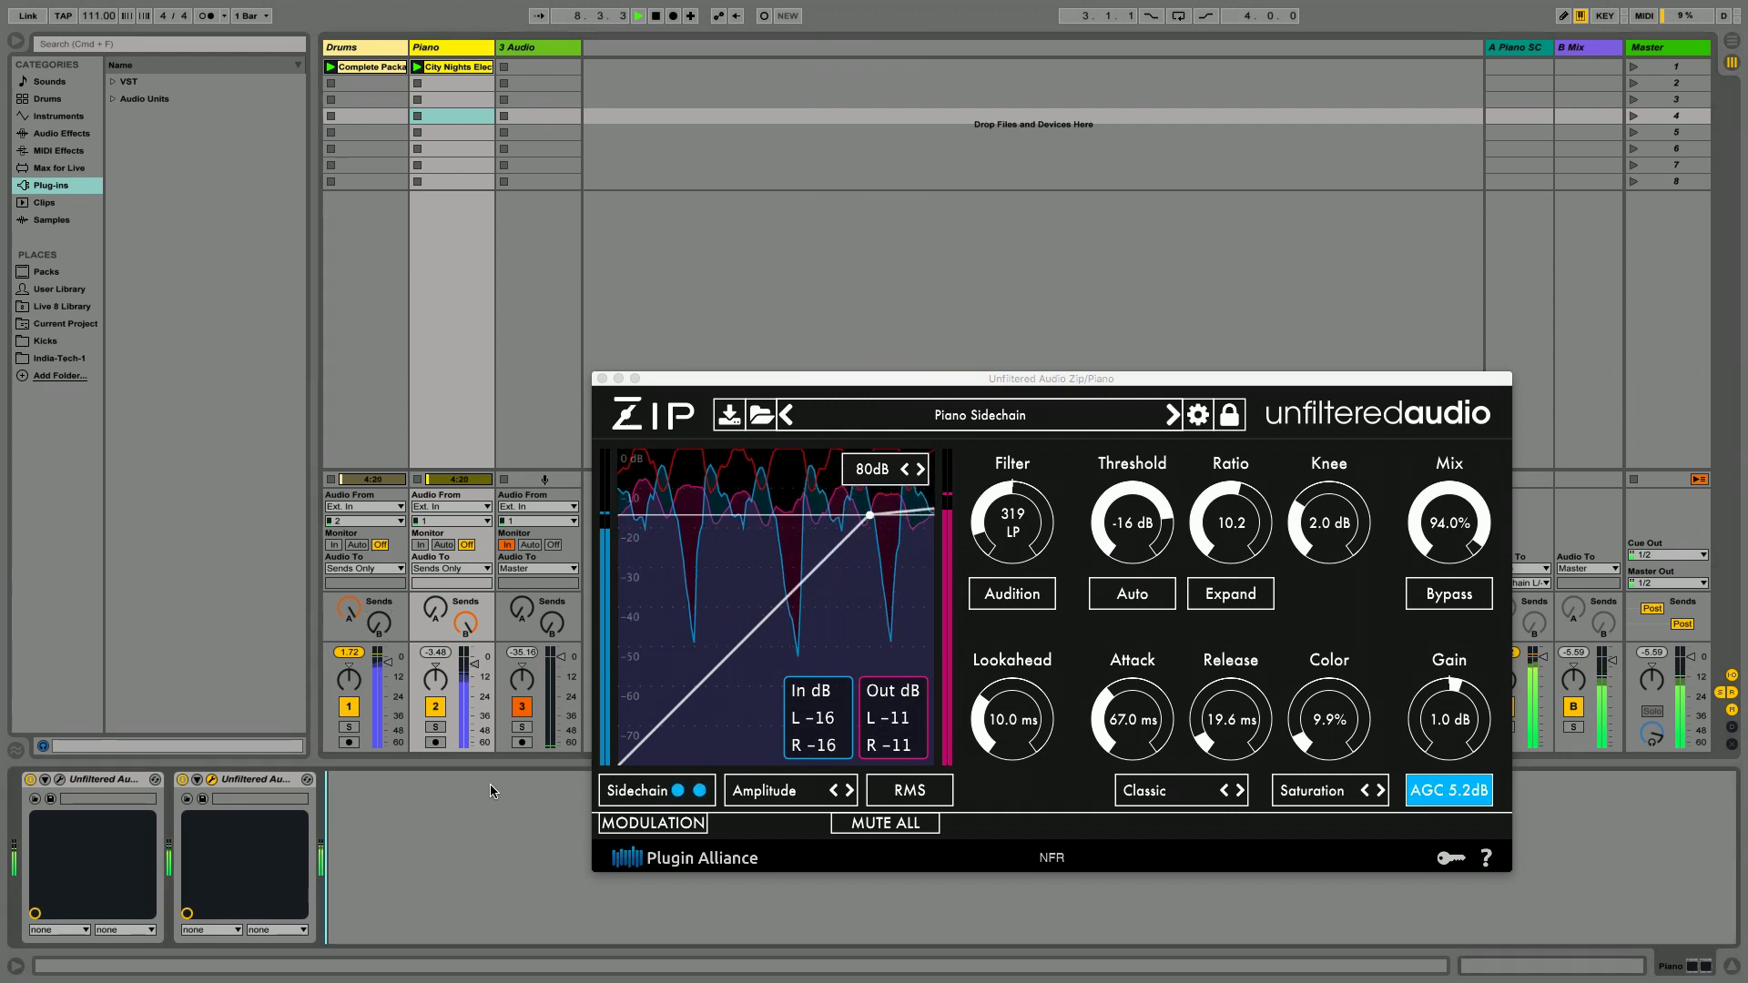
key("space")
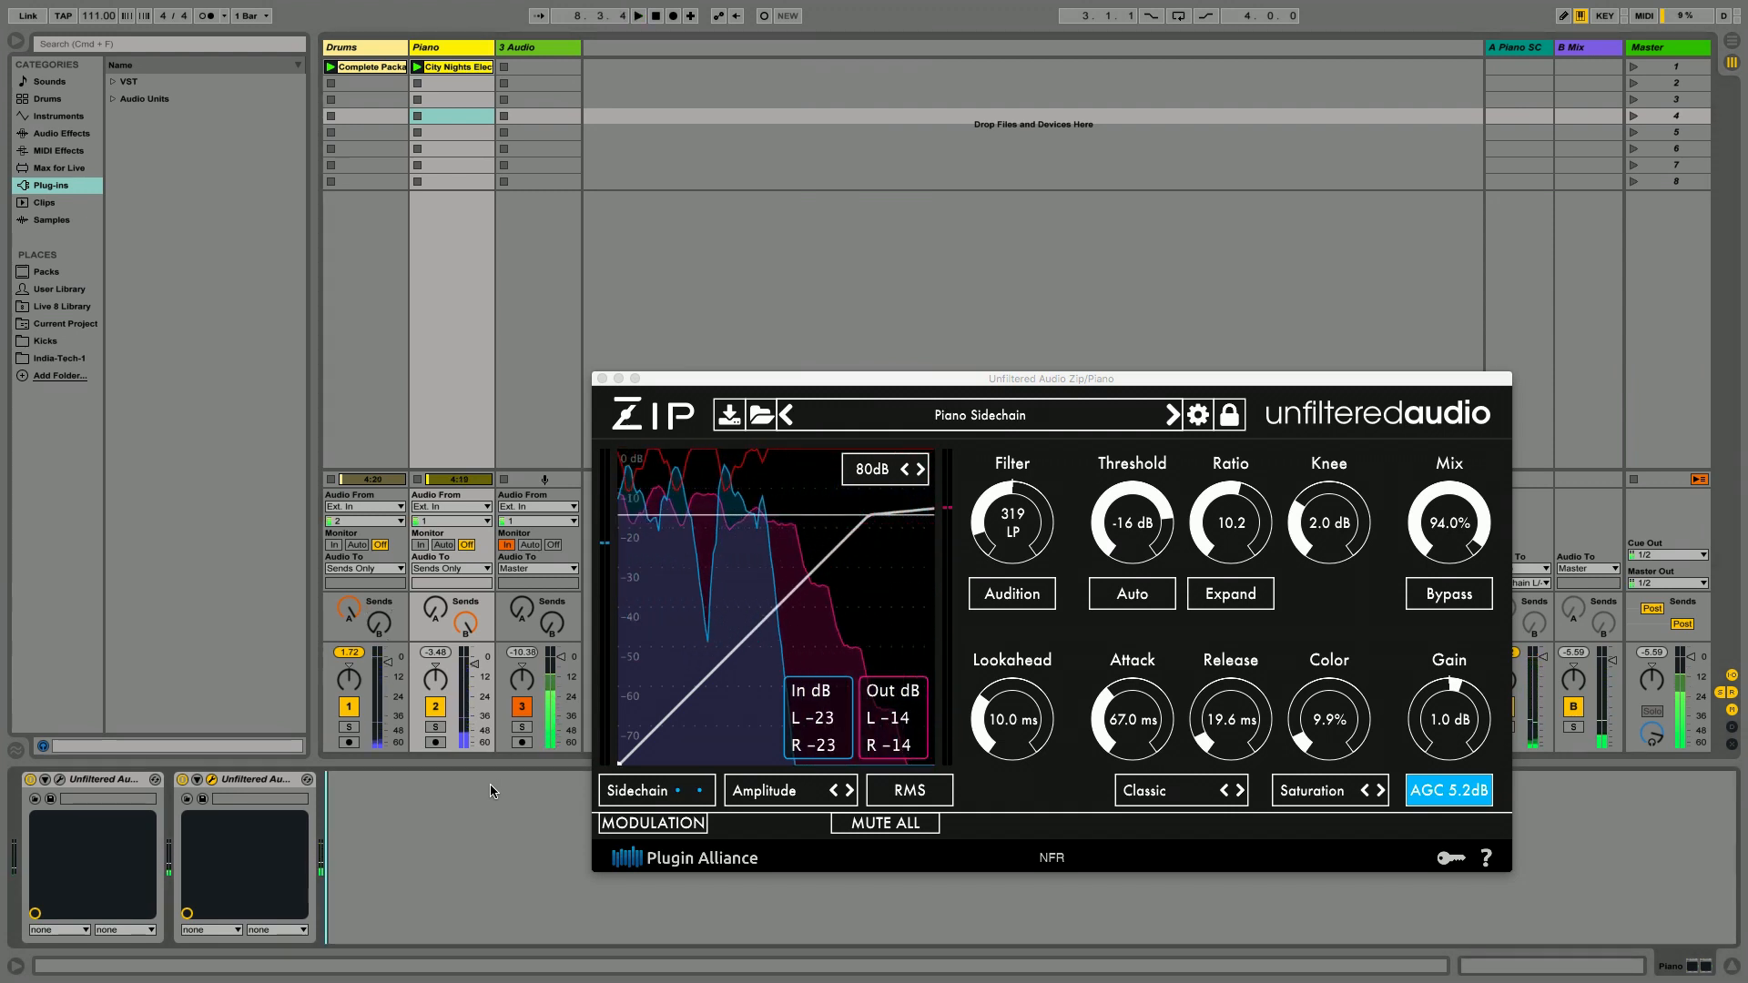
Step: Enable Audition for the piano Zip's sidechain filter, start playback, and set the filter to 761 LP
left_click(1011, 593)
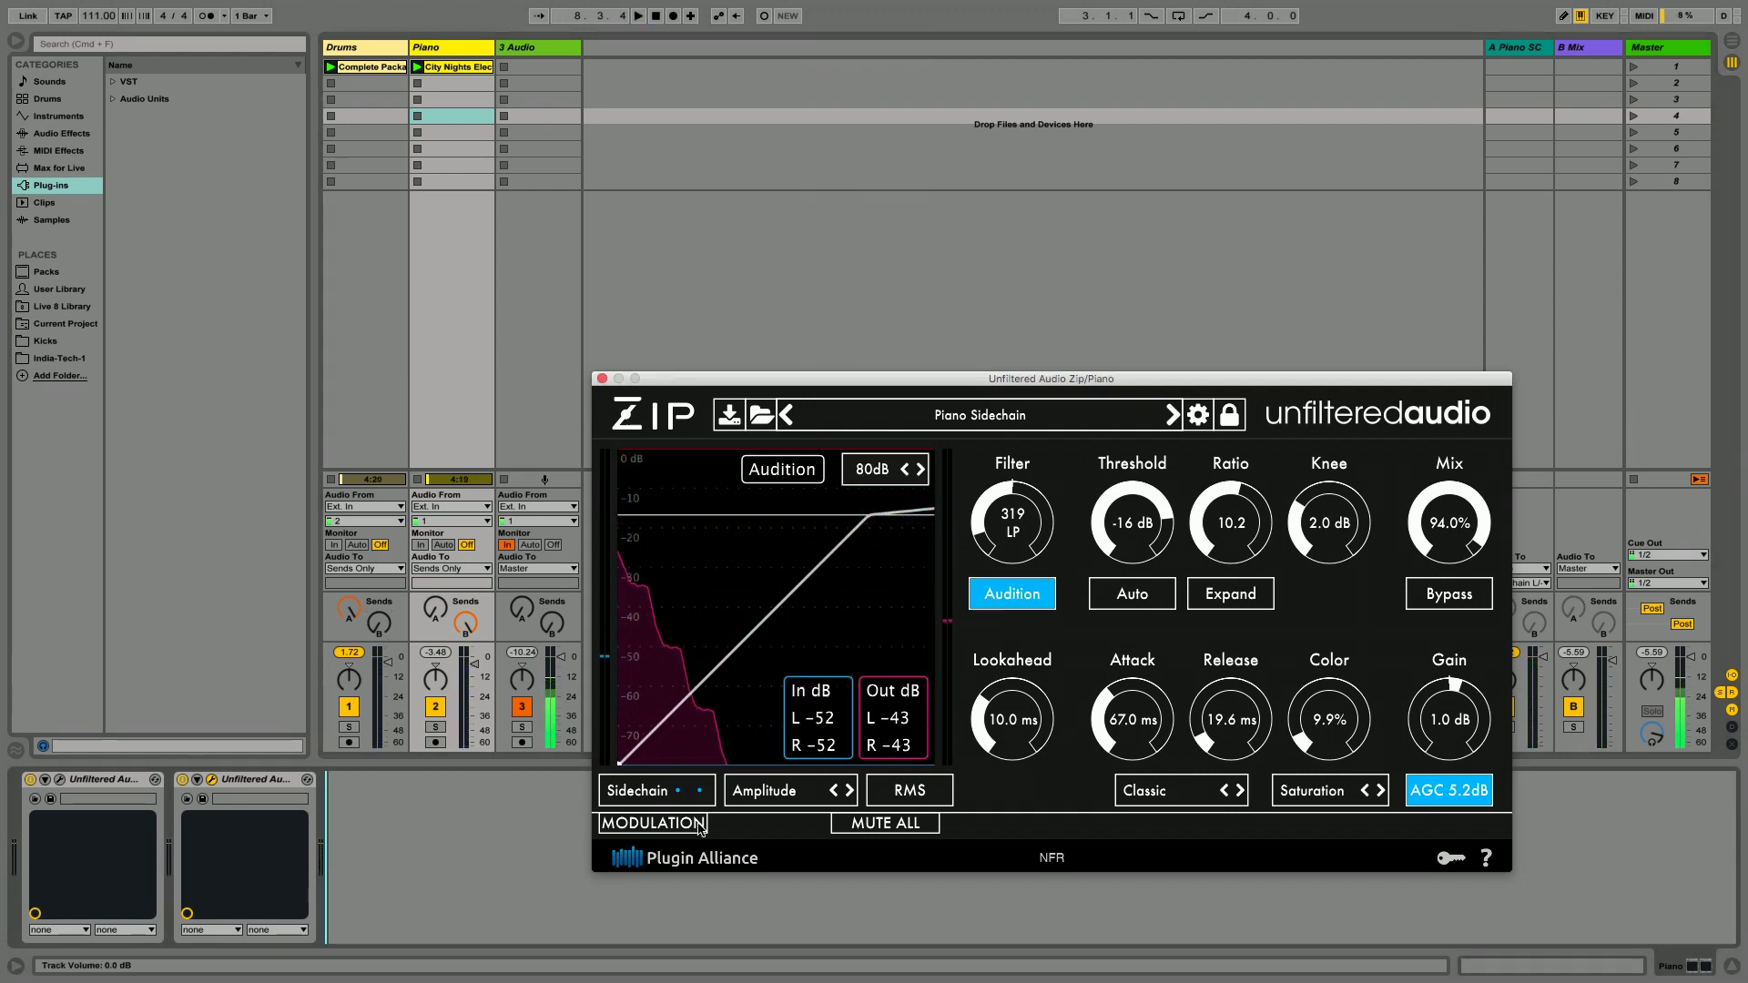
left_click(552, 782)
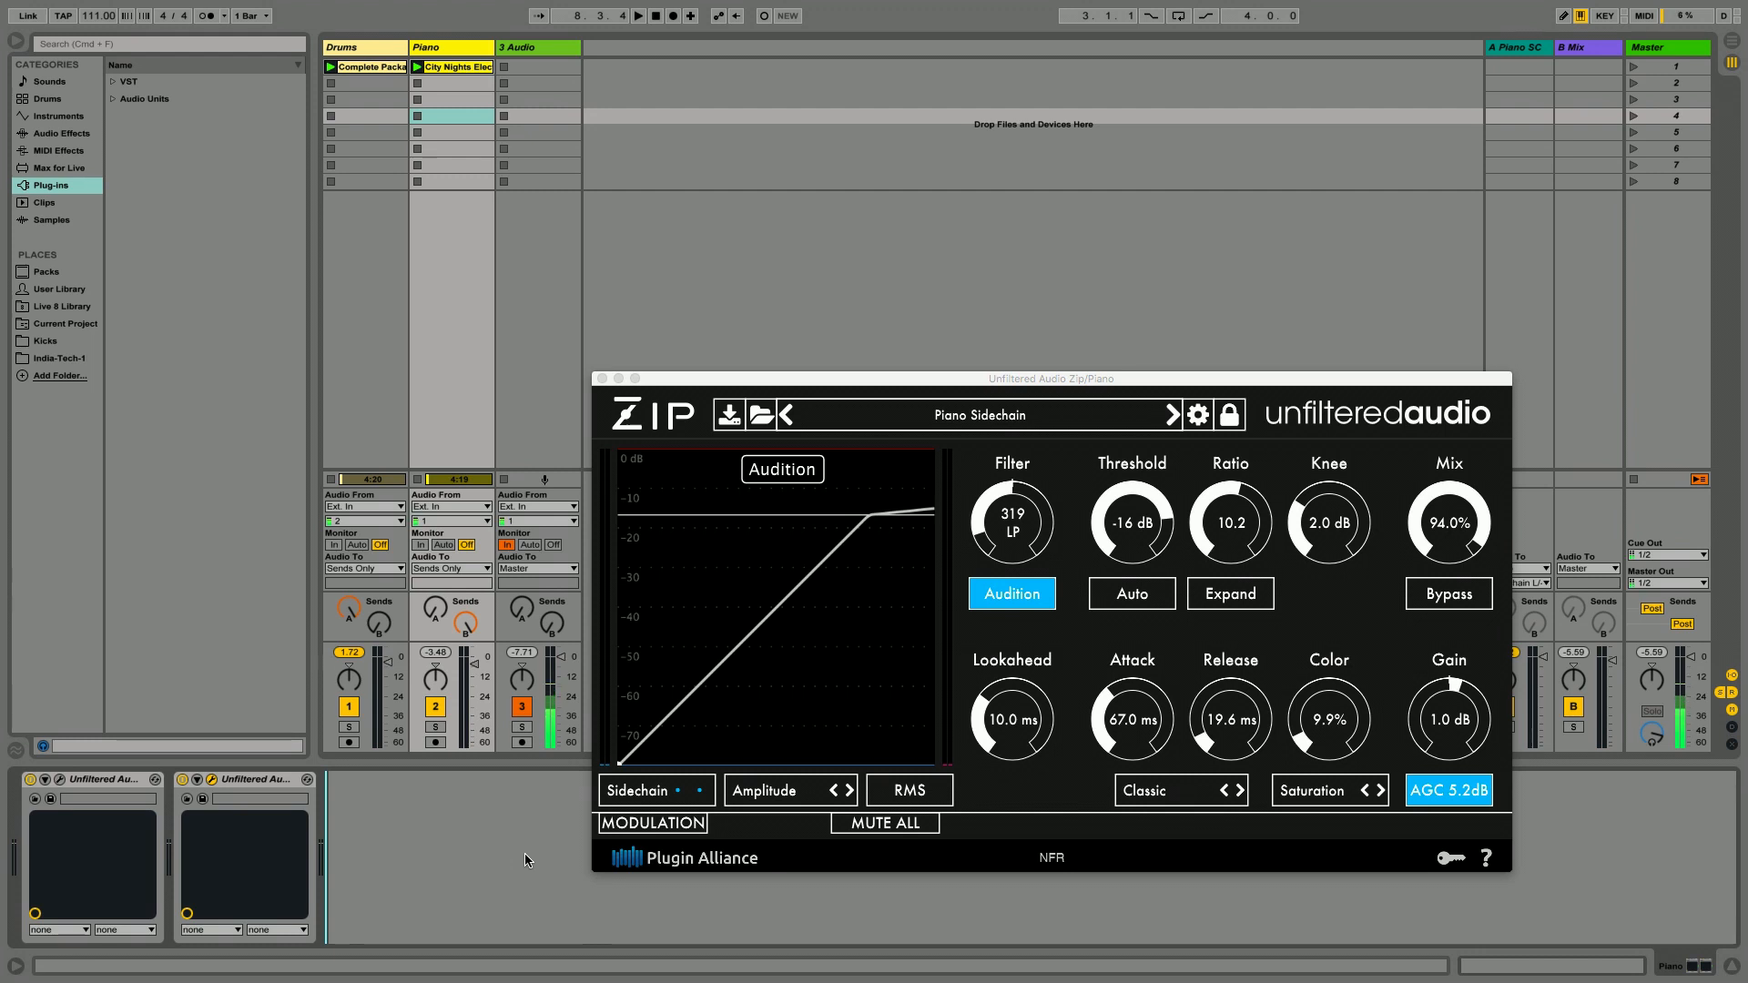
key("space")
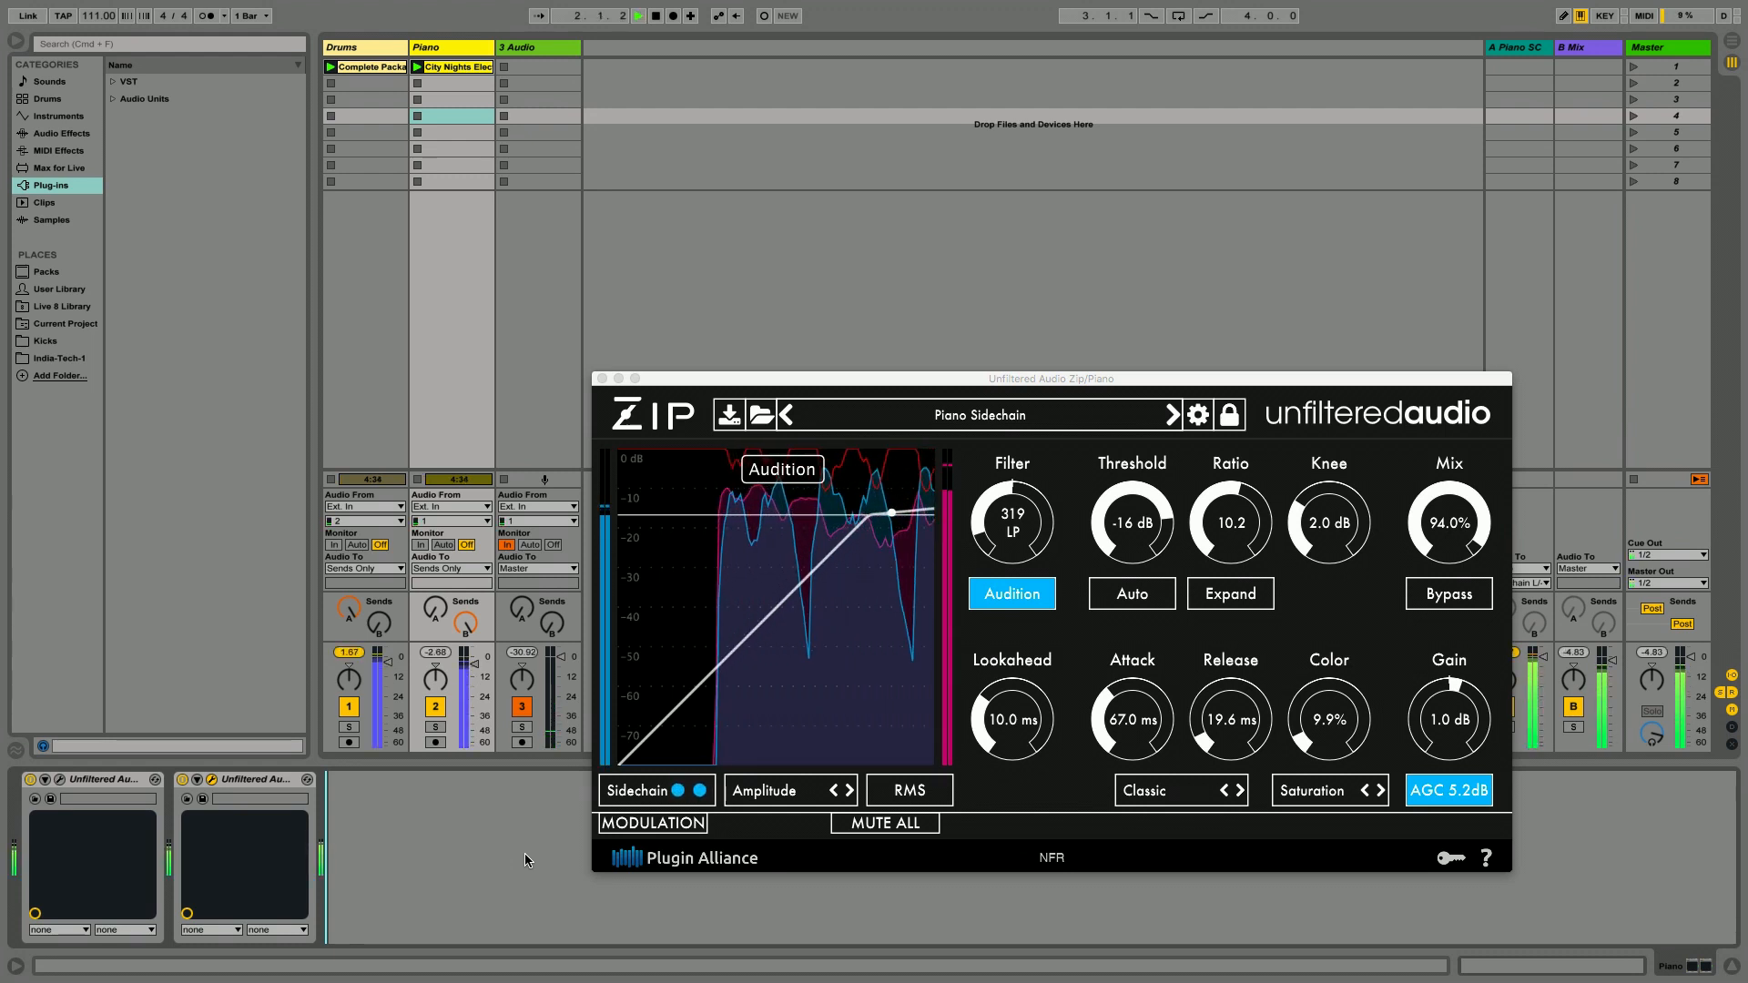
left_click_drag(1026, 514, 957, 515)
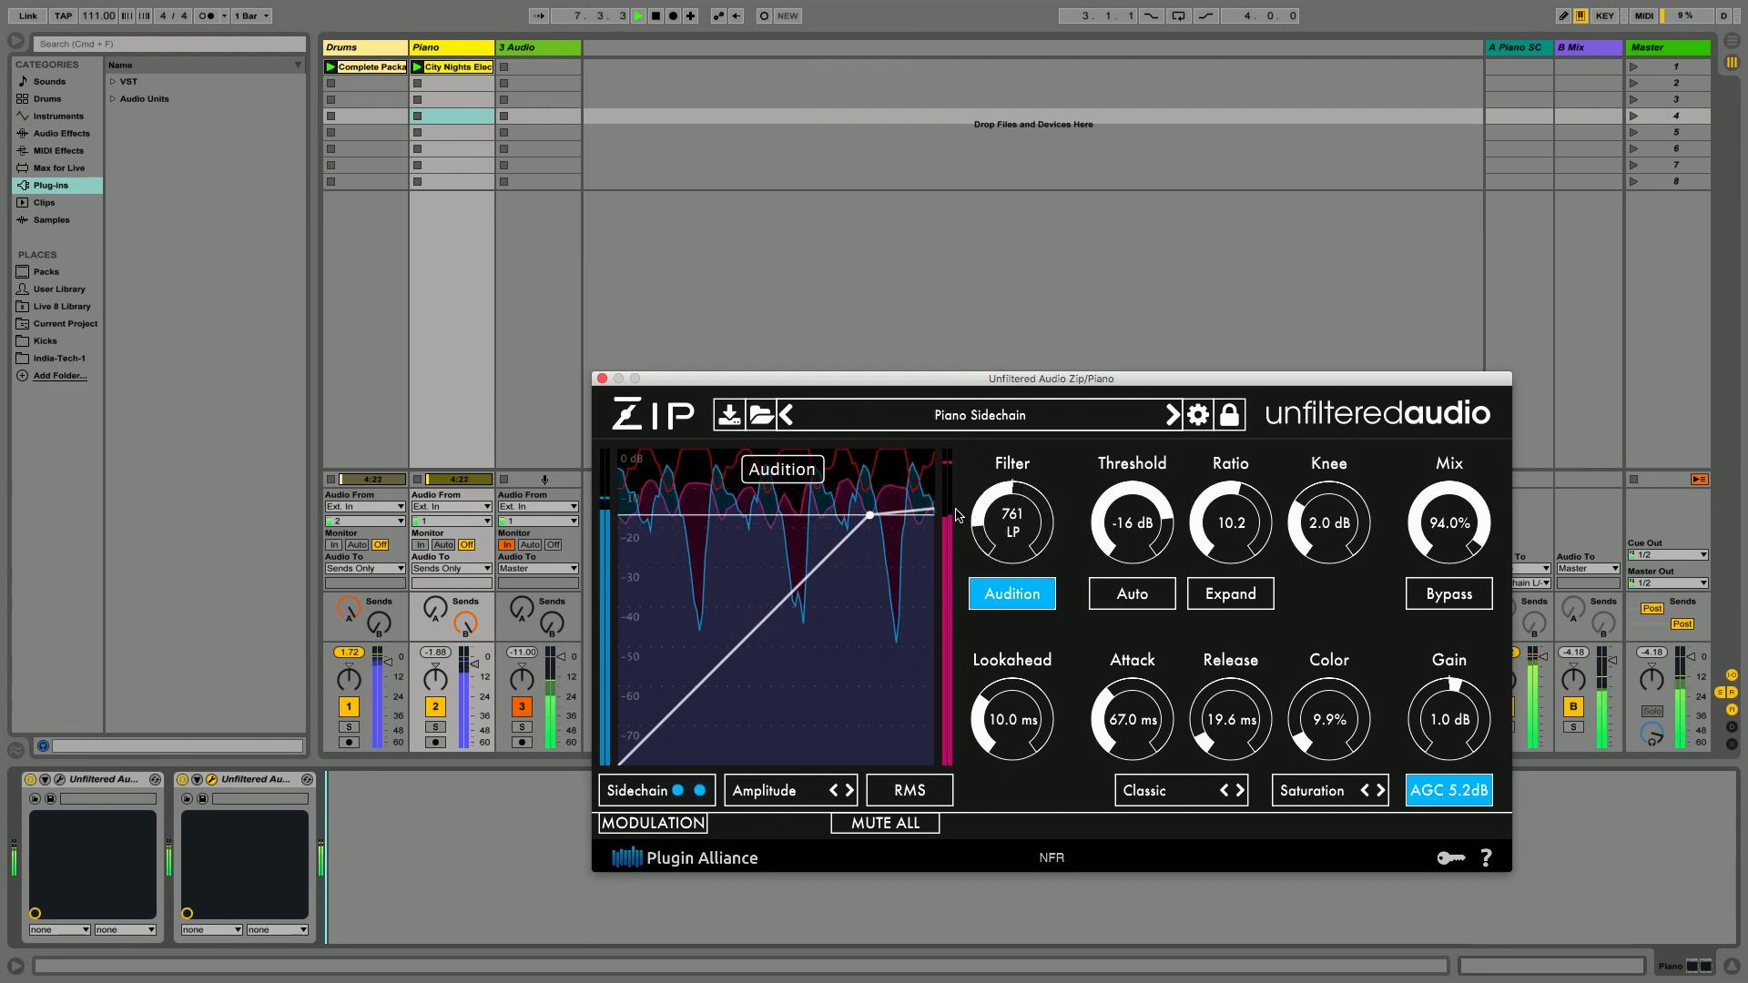
Step: Show the piano Zip's detector source options, keep Sidechain as the source, and set the filter to 188 LP
left_click(652, 800)
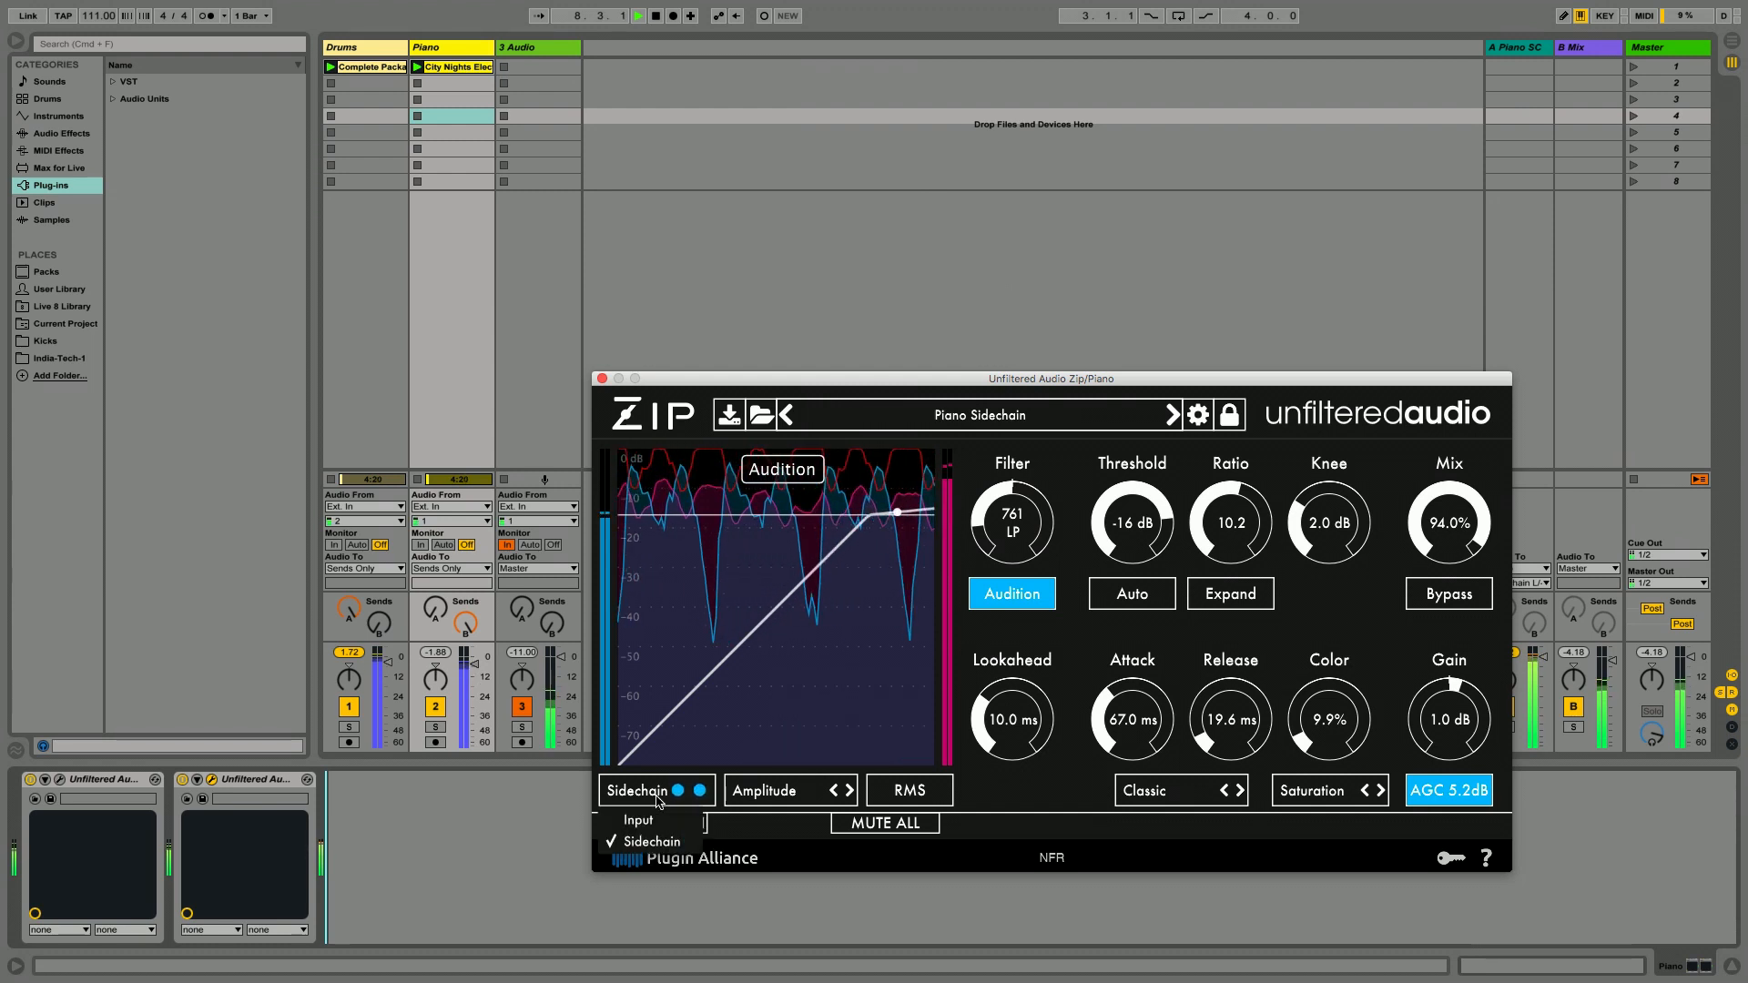
left_click(991, 782)
left_click_drag(1019, 523, 1018, 545)
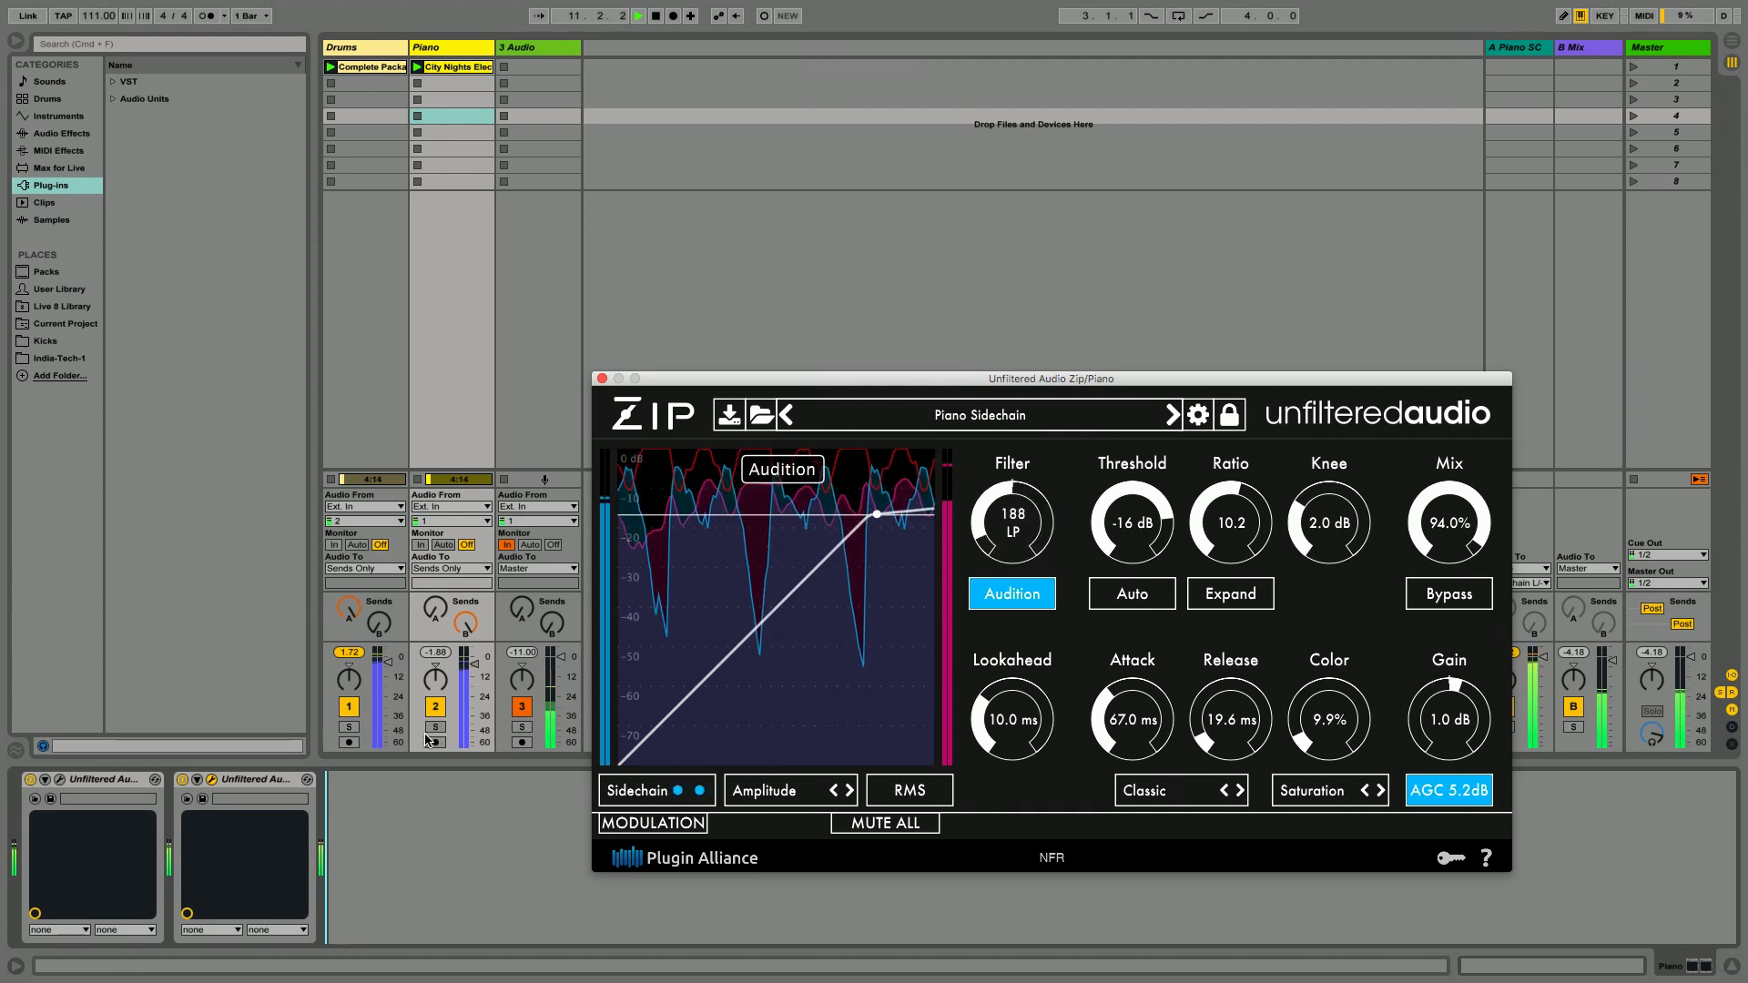
Step: Turn off the piano Zip's filter Audition and raise the Drums track's send to B Mix
left_click(1028, 596)
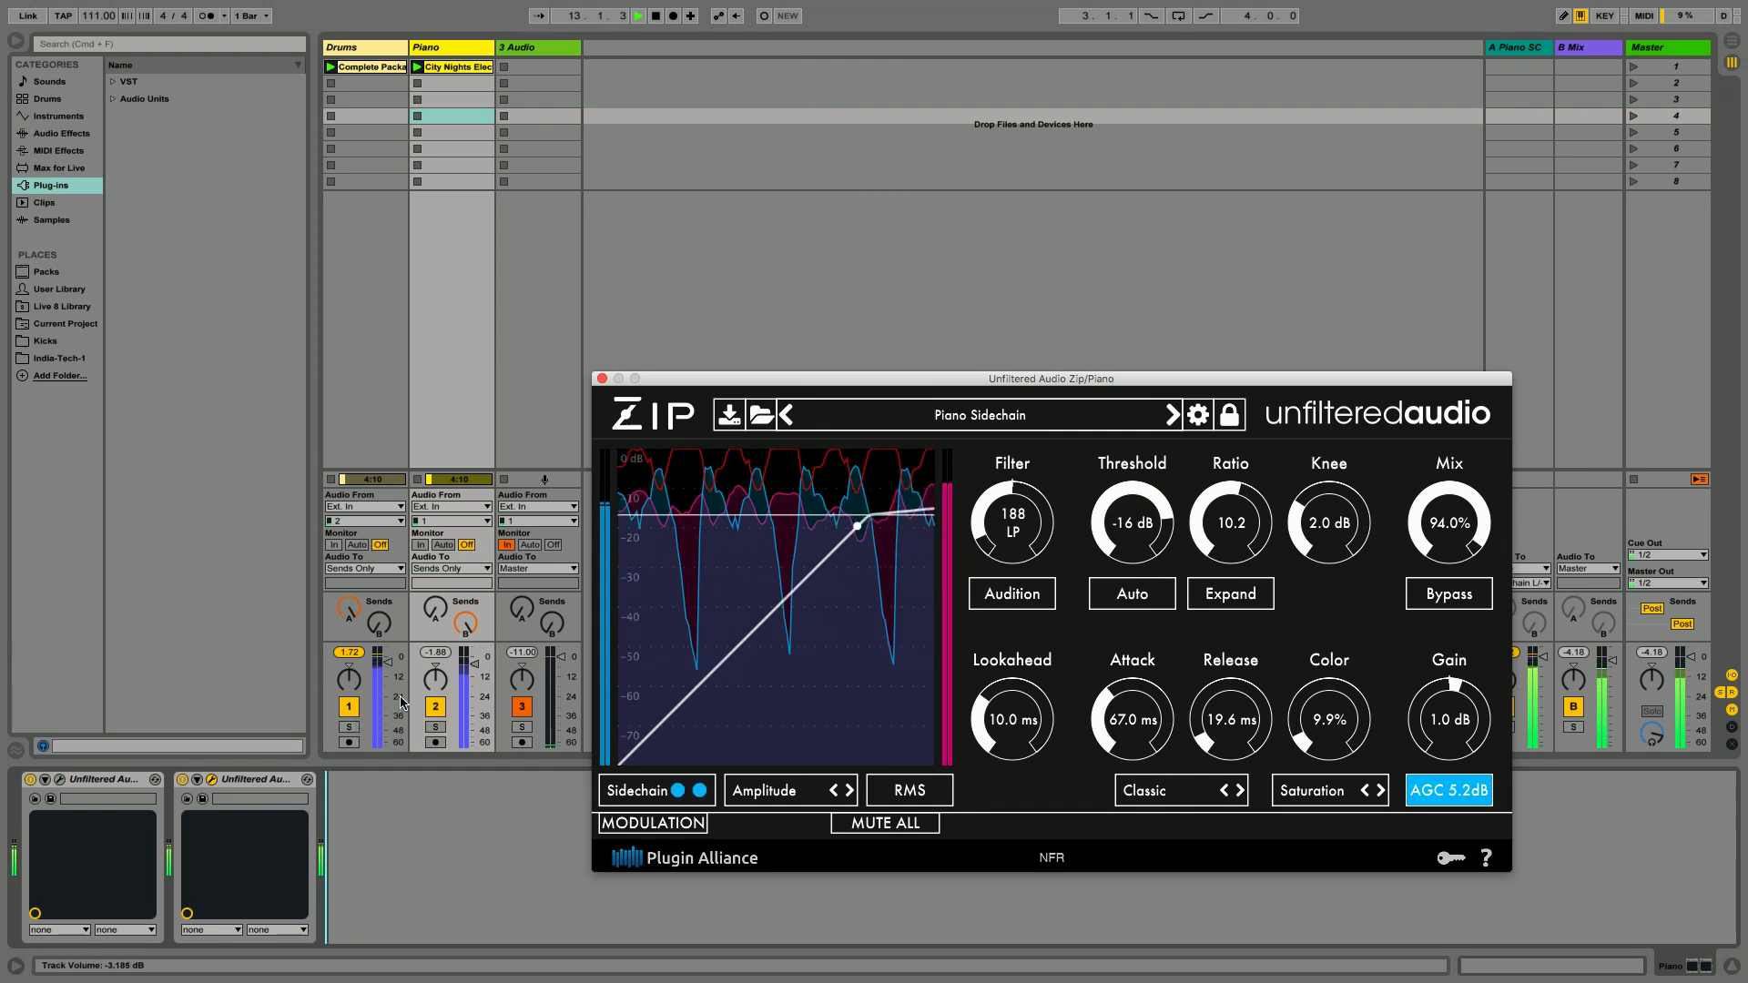
left_click_drag(378, 623, 375, 602)
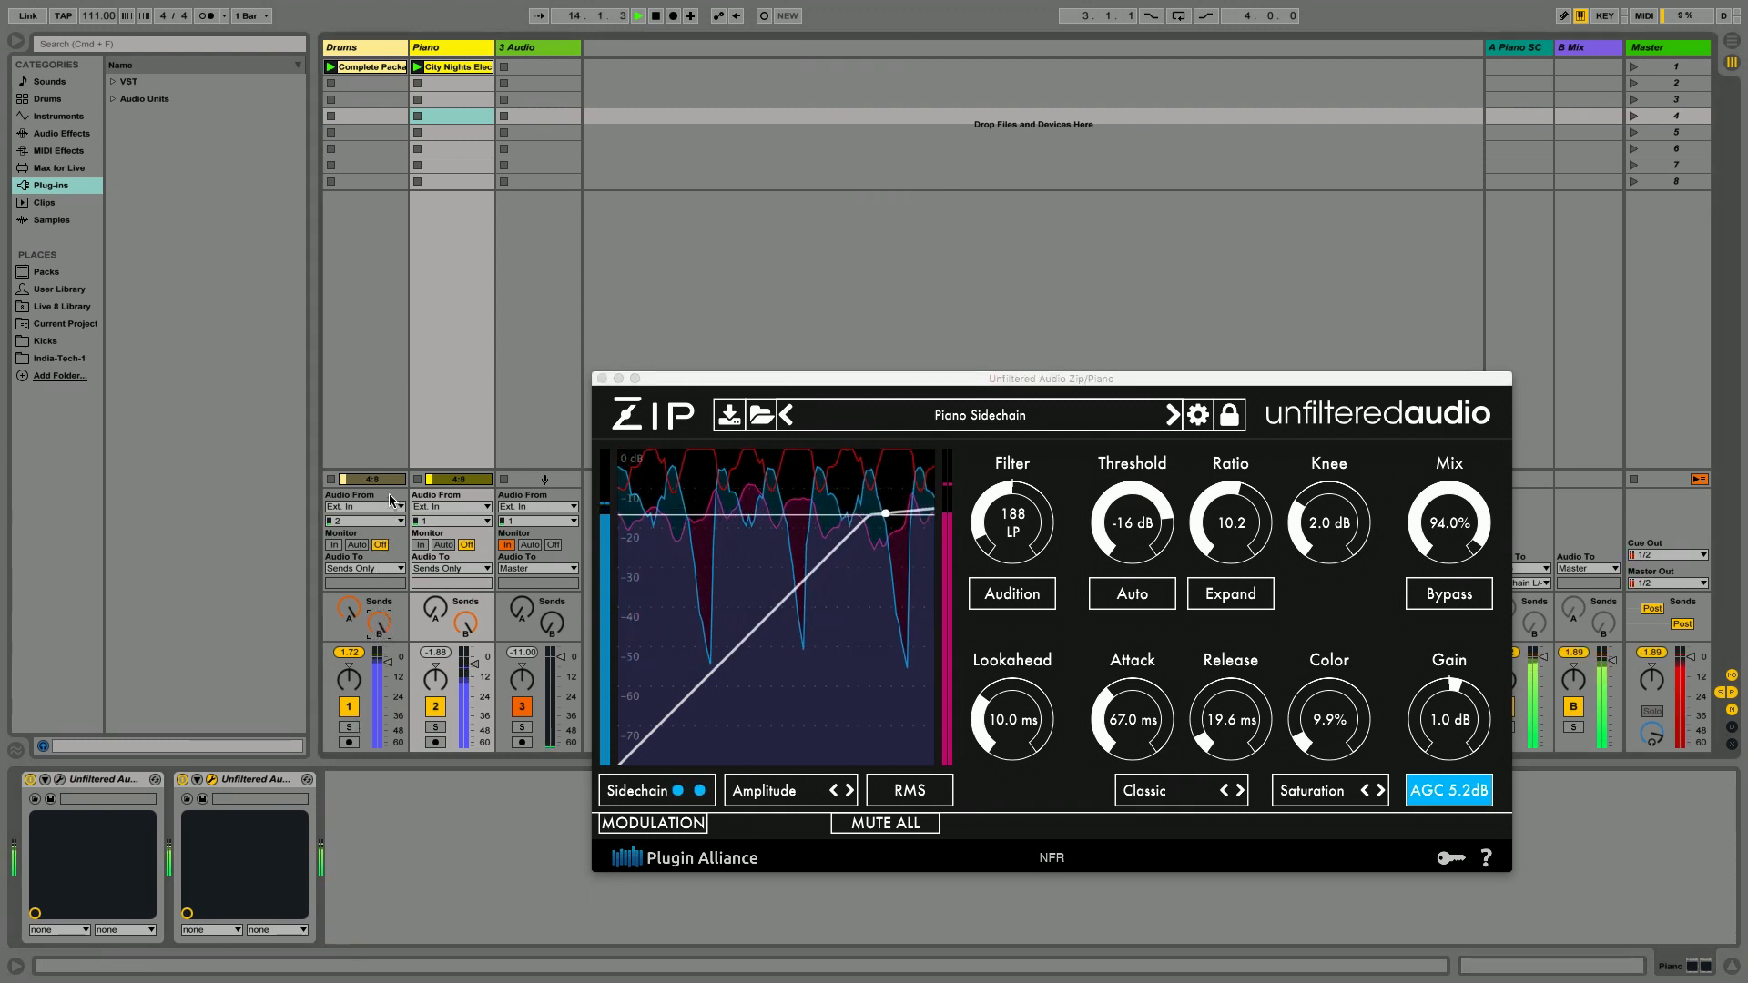